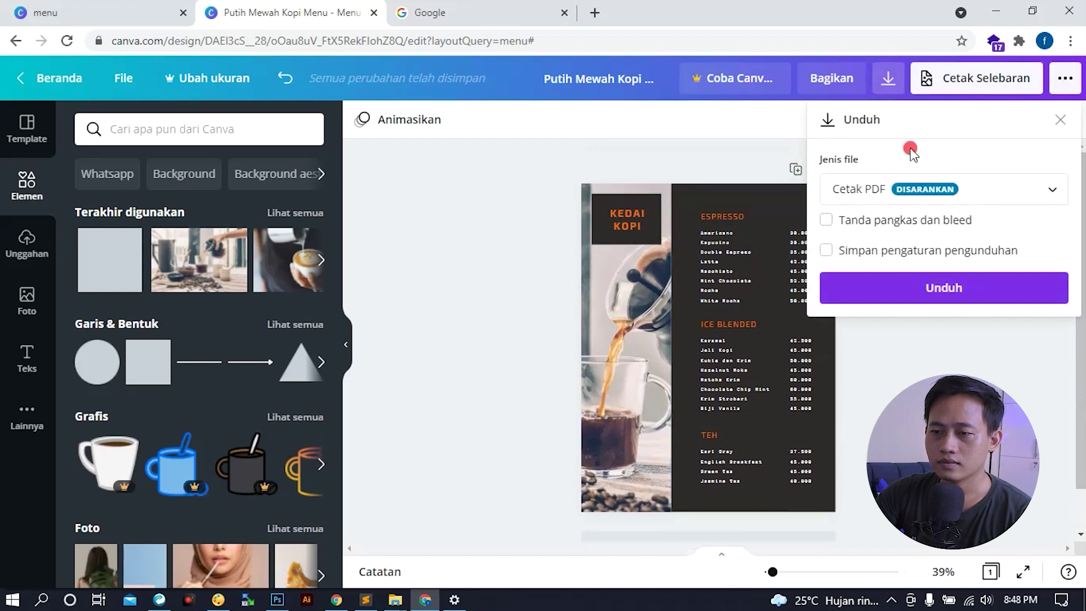
Step: Download the coffee shop menu design as a JPG and check the downloaded image in the photo viewer
{"action": "left_click", "coordinate": [1058, 192]}
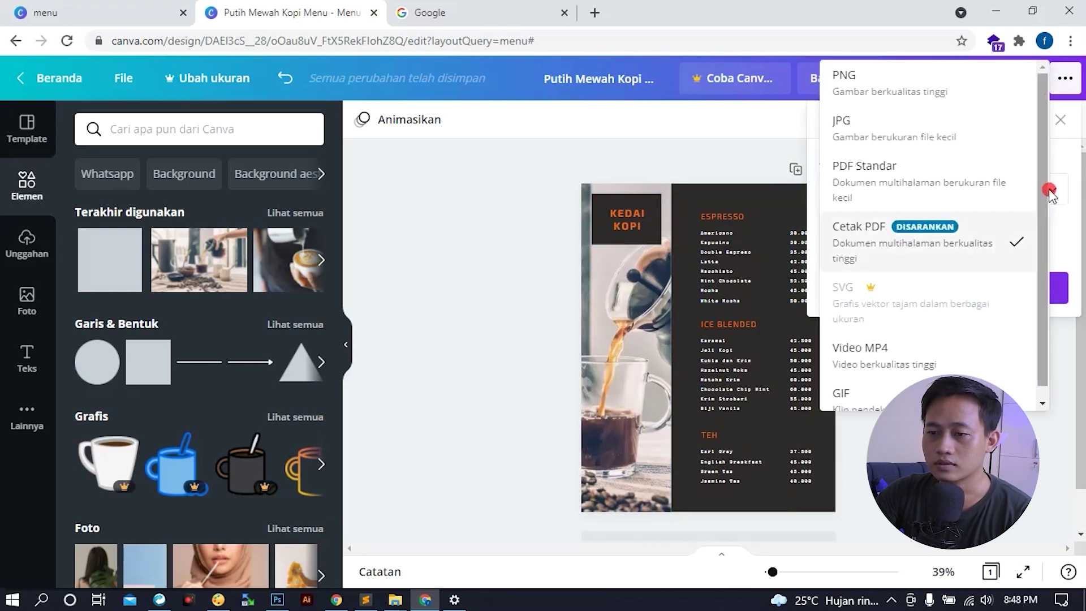
{"action": "left_click", "coordinate": [904, 138]}
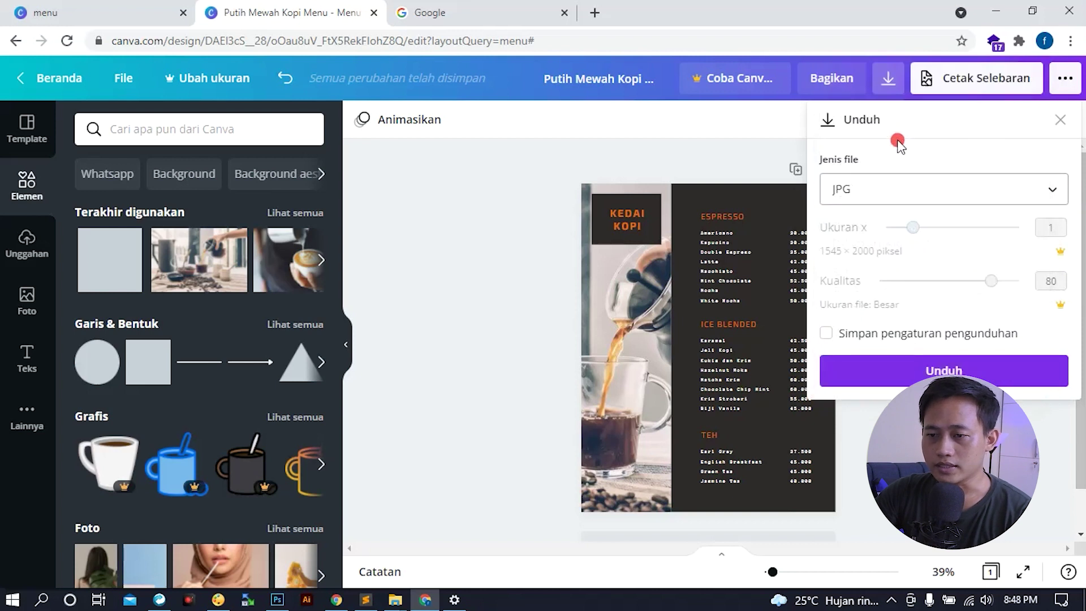
{"action": "left_click", "coordinate": [916, 377]}
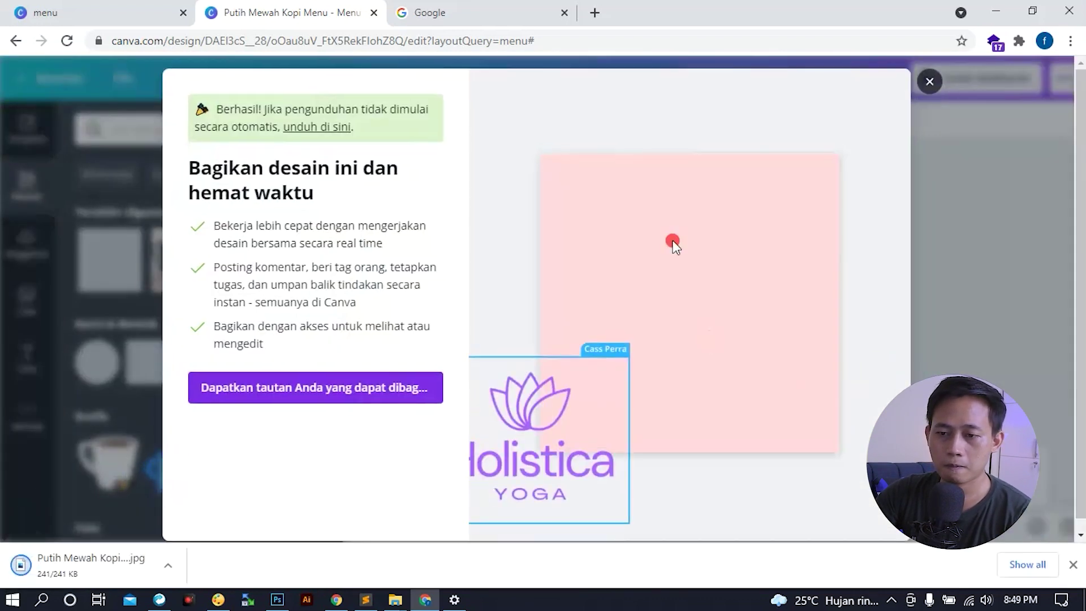
{"action": "left_click", "coordinate": [929, 81]}
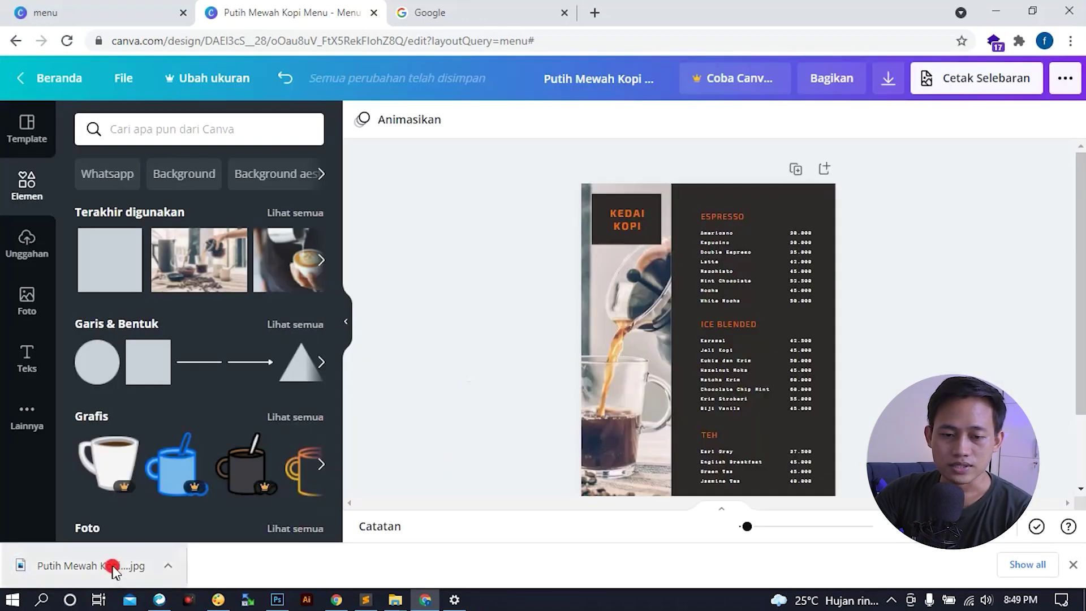
{"action": "left_click", "coordinate": [114, 565]}
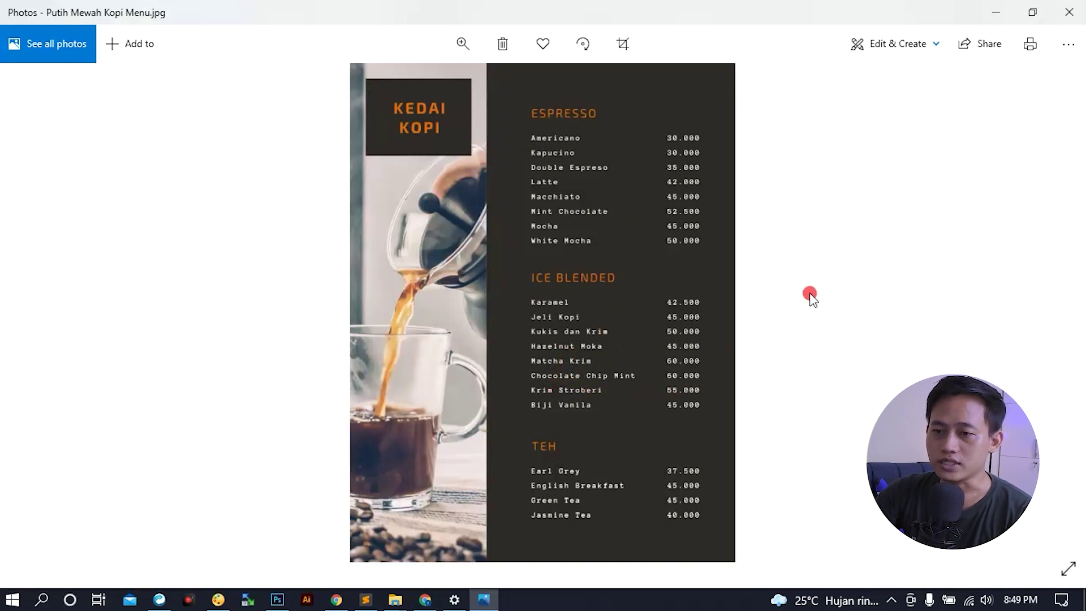
{"action": "left_click", "coordinate": [1079, 10]}
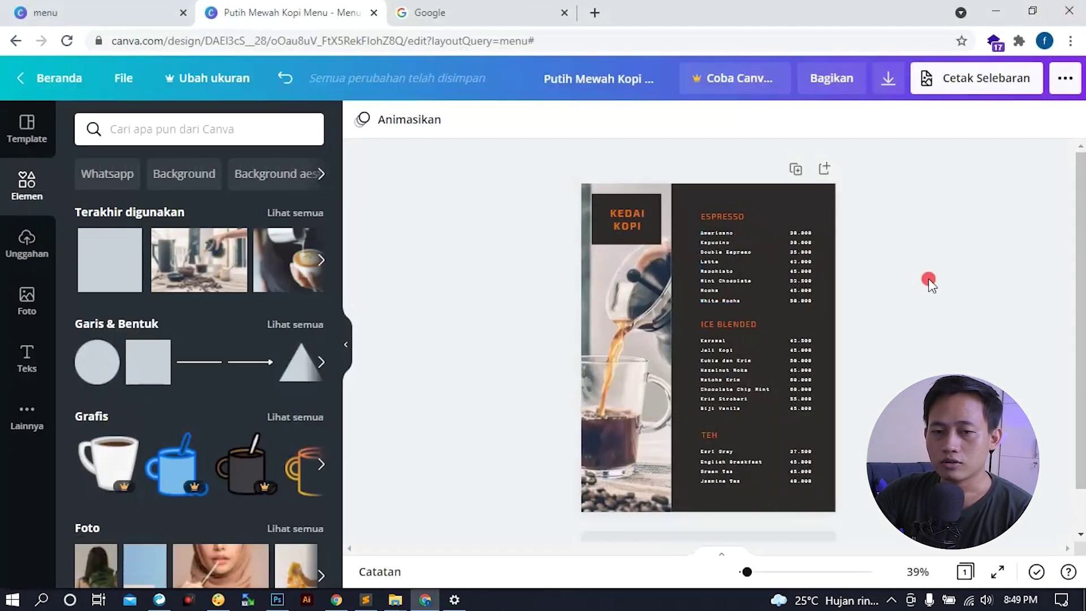
Step: Search Google for "generator barcode" in the browser's open Google page
{"action": "left_click", "coordinate": [441, 8]}
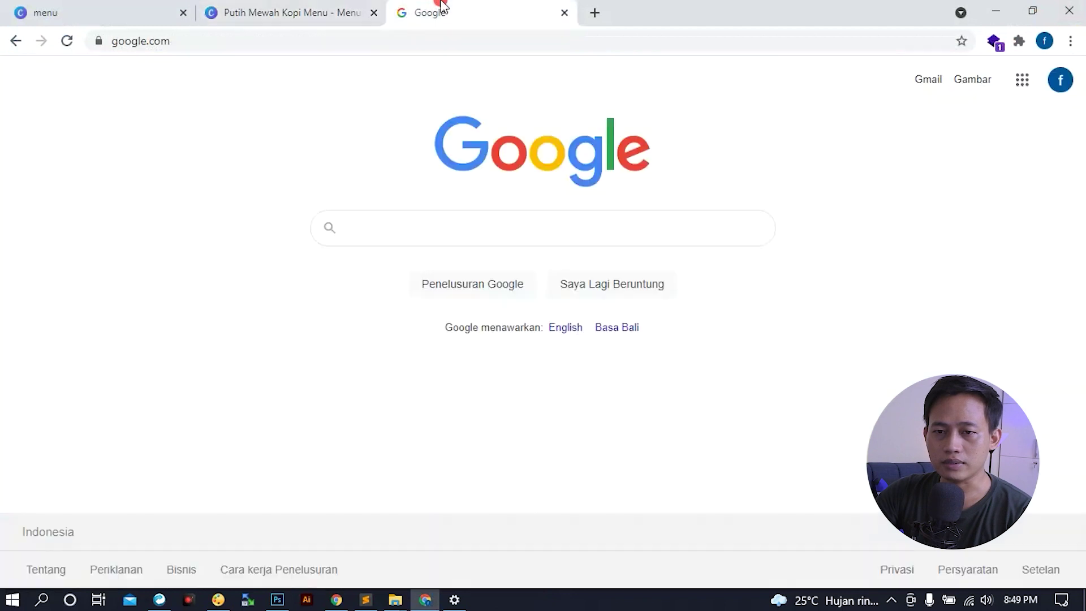
{"action": "left_click", "coordinate": [446, 40]}
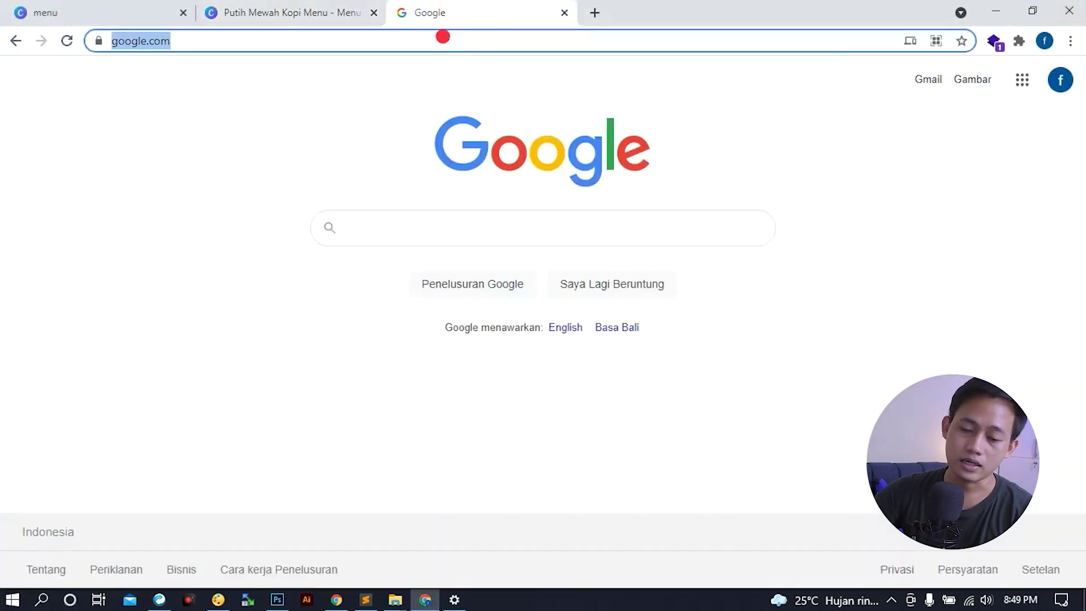
{"action": "type", "text": "ge"}
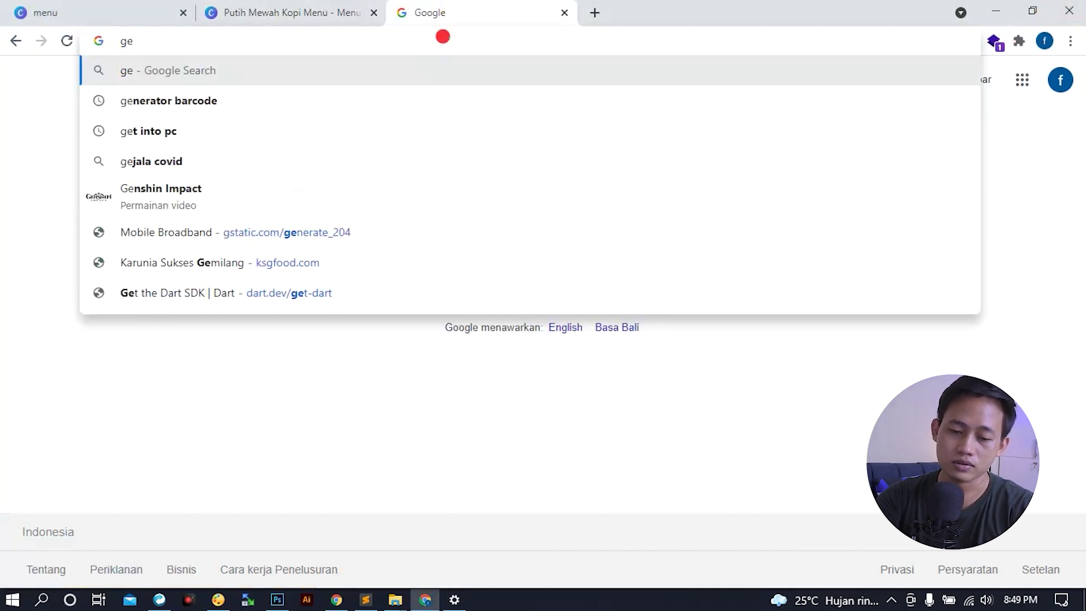
{"action": "type", "text": "nerator barco"}
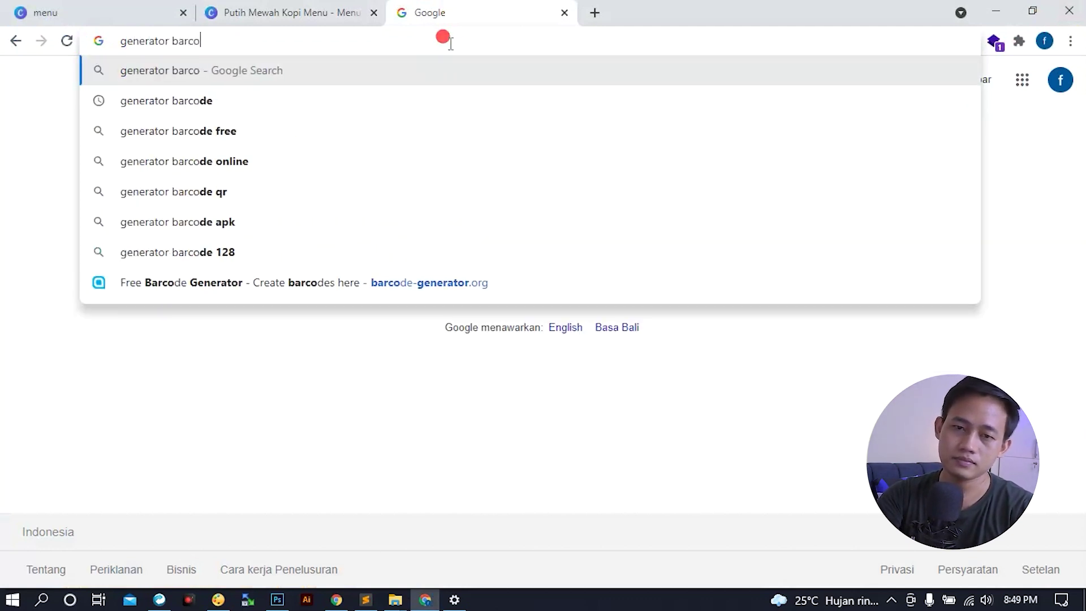
{"action": "type", "text": "de"}
{"action": "key", "text": "Return"}
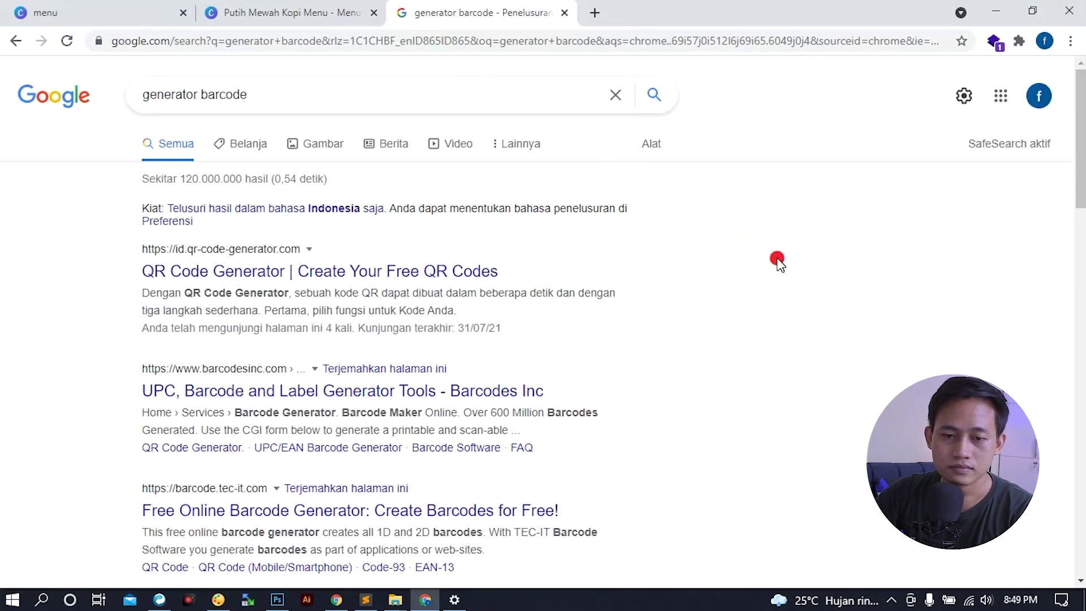
Step: Open the Free Barcode Generator site (barcode-generator.org) from the search results and look over its QR code page
{"action": "scroll", "coordinate": [777, 260], "scroll_direction": "down", "scroll_amount": 3}
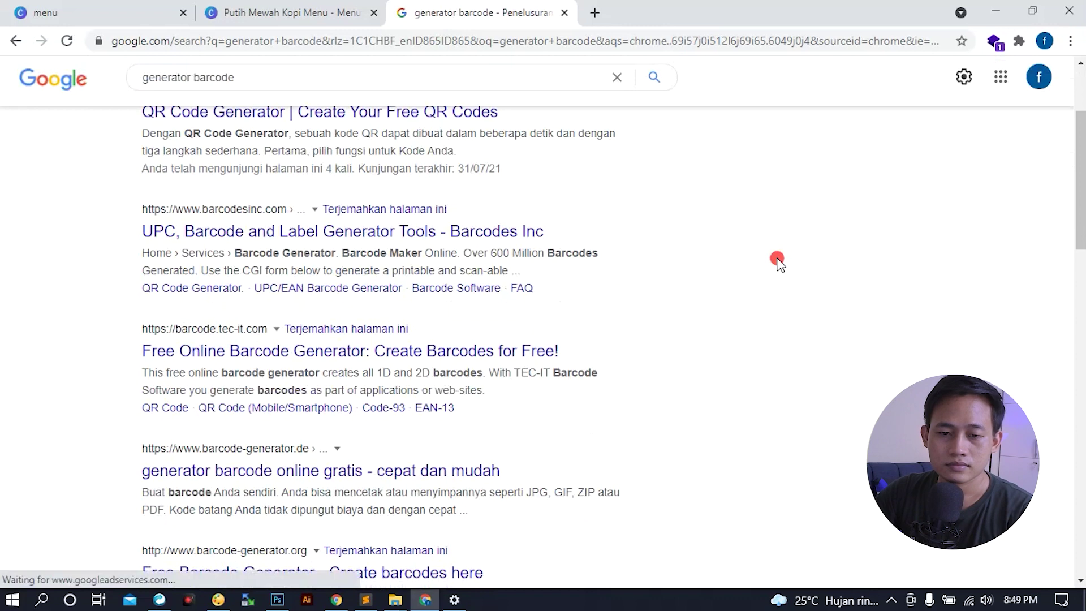
{"action": "scroll", "coordinate": [777, 260], "scroll_direction": "down", "scroll_amount": 6}
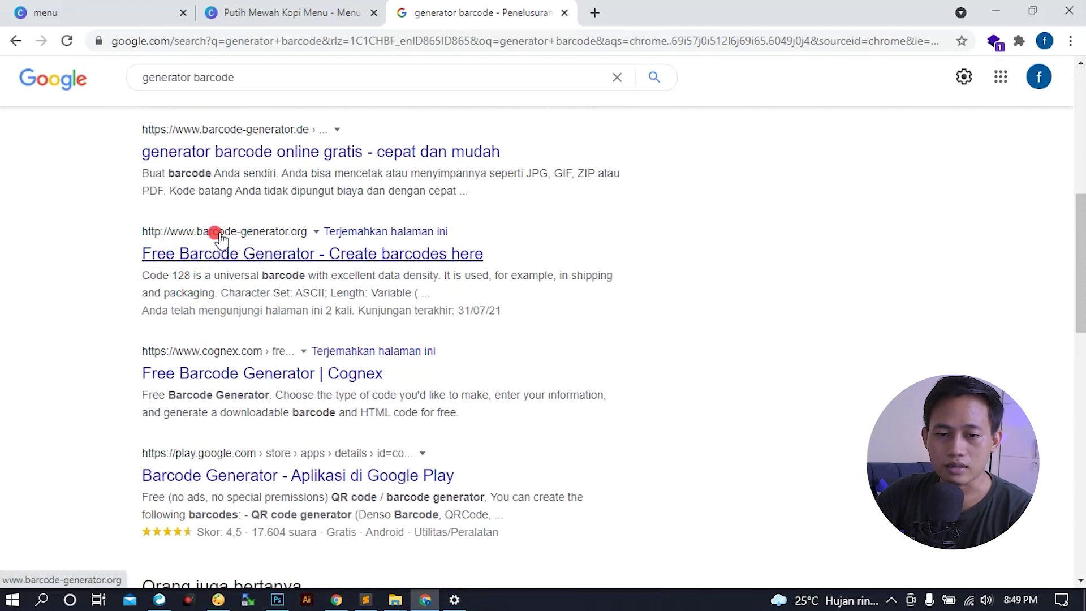
{"action": "left_click", "coordinate": [287, 254]}
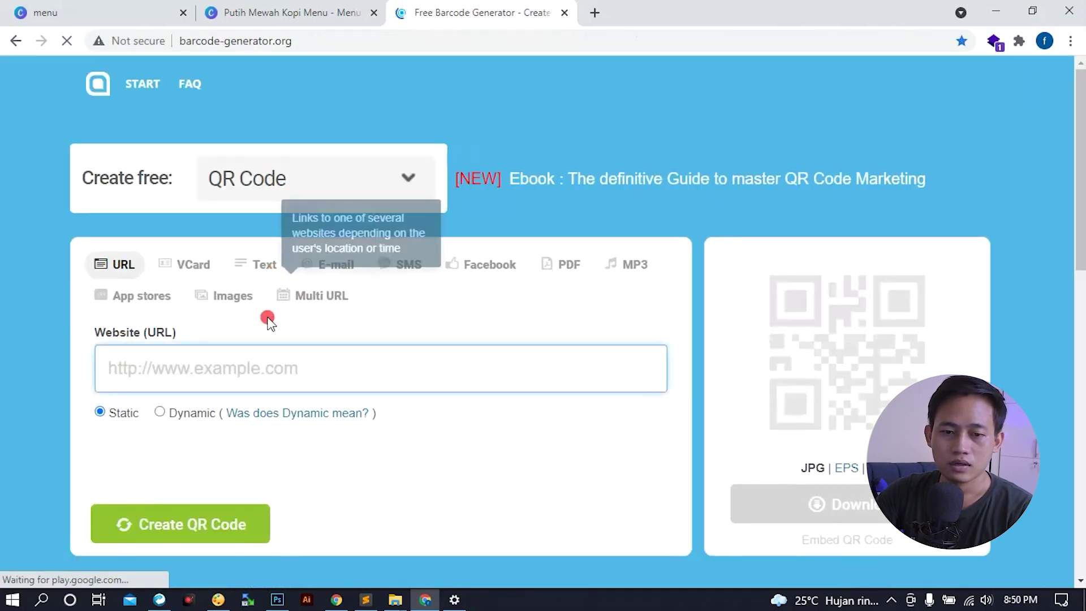
{"action": "left_click", "coordinate": [300, 367]}
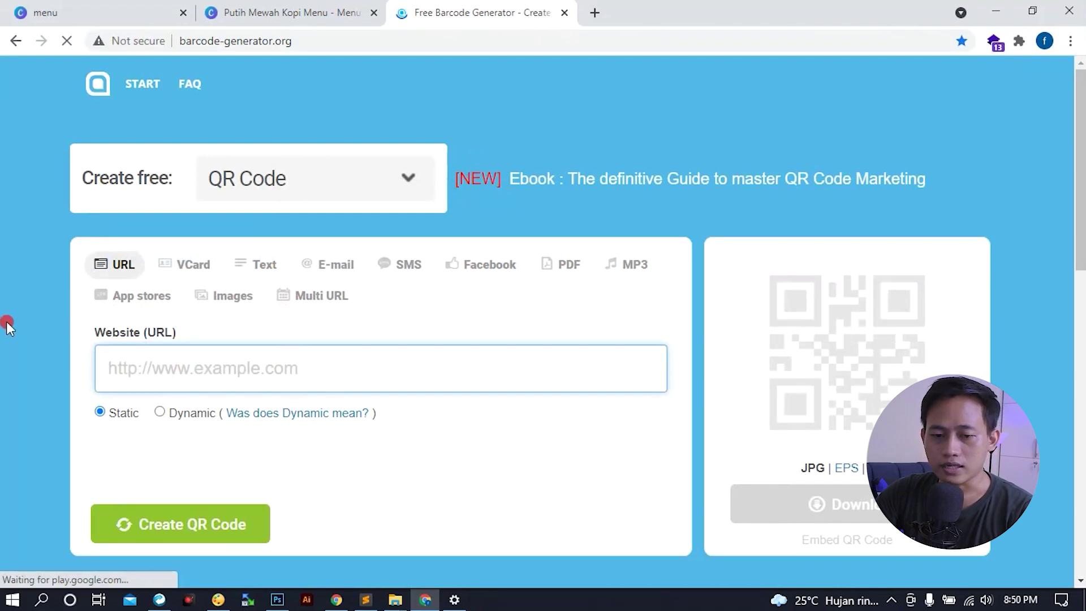
{"action": "scroll", "coordinate": [5, 321], "scroll_direction": "down", "scroll_amount": 4}
{"action": "scroll", "coordinate": [6, 321], "scroll_direction": "up", "scroll_amount": 4}
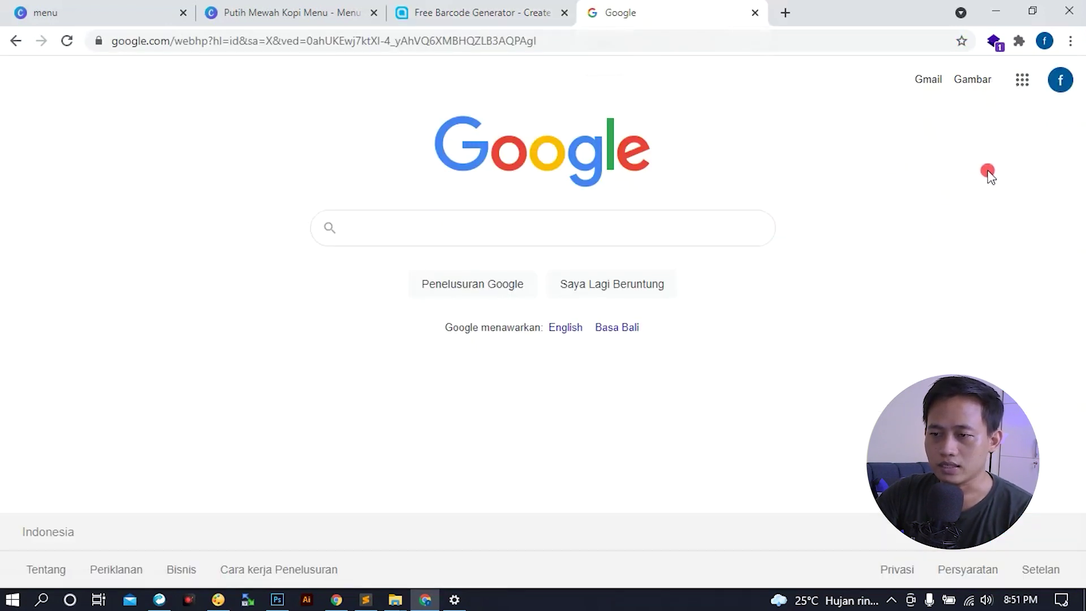
Step: Open Google Drive from the Google homepage and dismiss the offline sync notice
{"action": "left_click", "coordinate": [1021, 82]}
{"action": "scroll", "coordinate": [1005, 259], "scroll_direction": "down", "scroll_amount": 3}
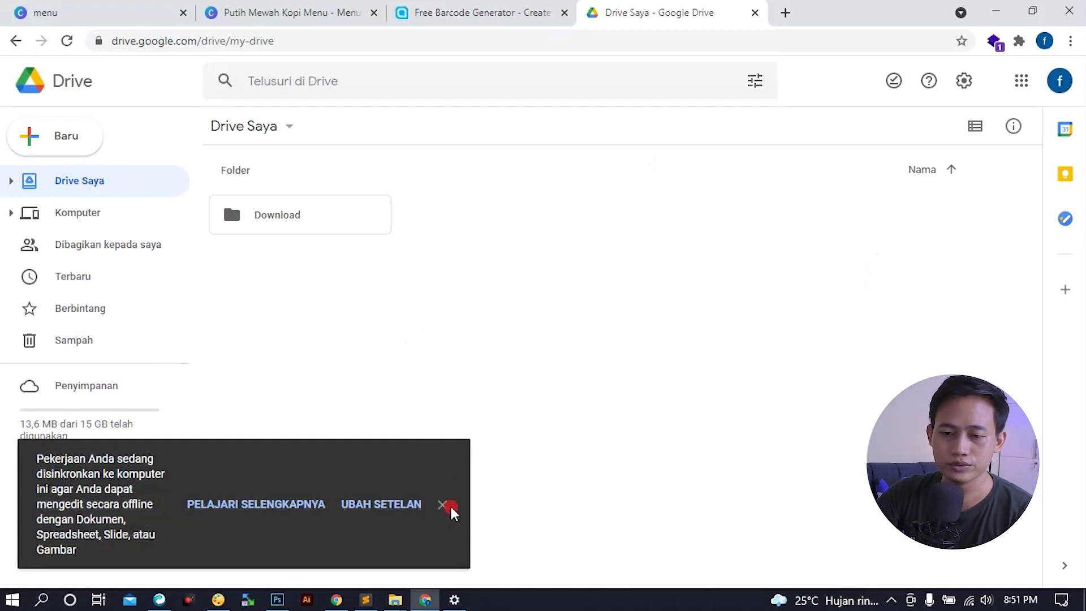
{"action": "left_click", "coordinate": [447, 505]}
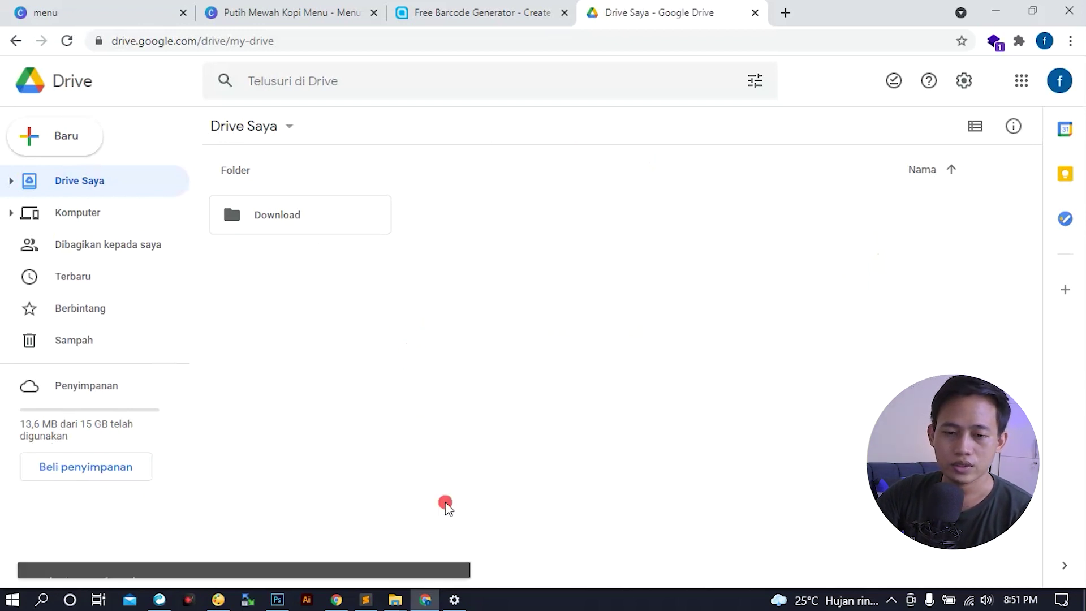
Step: Create a new folder named "Menu" in Drive Saya
{"action": "right_click", "coordinate": [454, 280]}
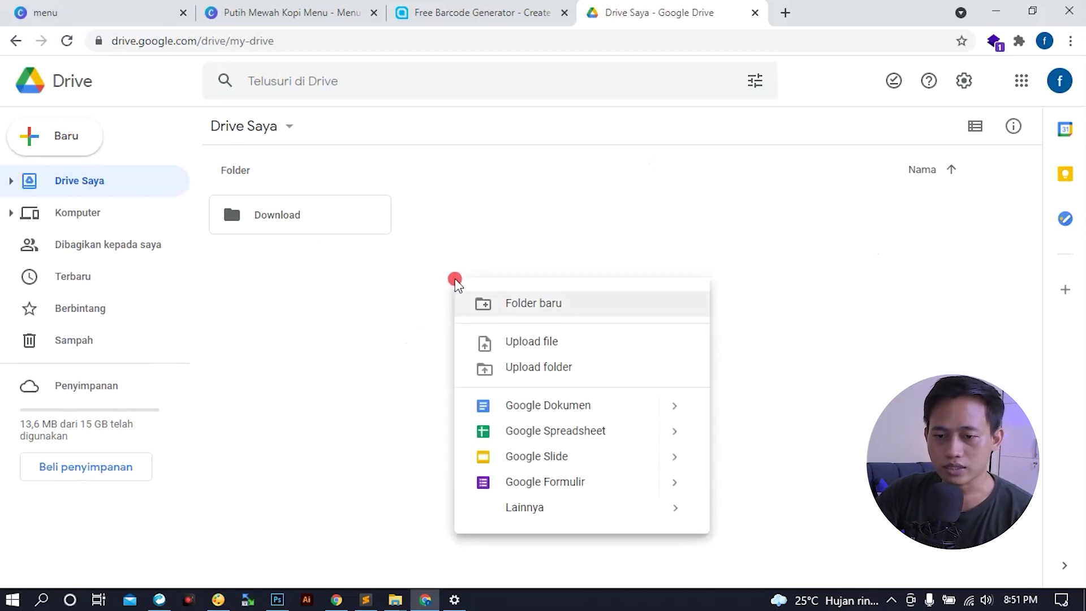
{"action": "left_click", "coordinate": [540, 308]}
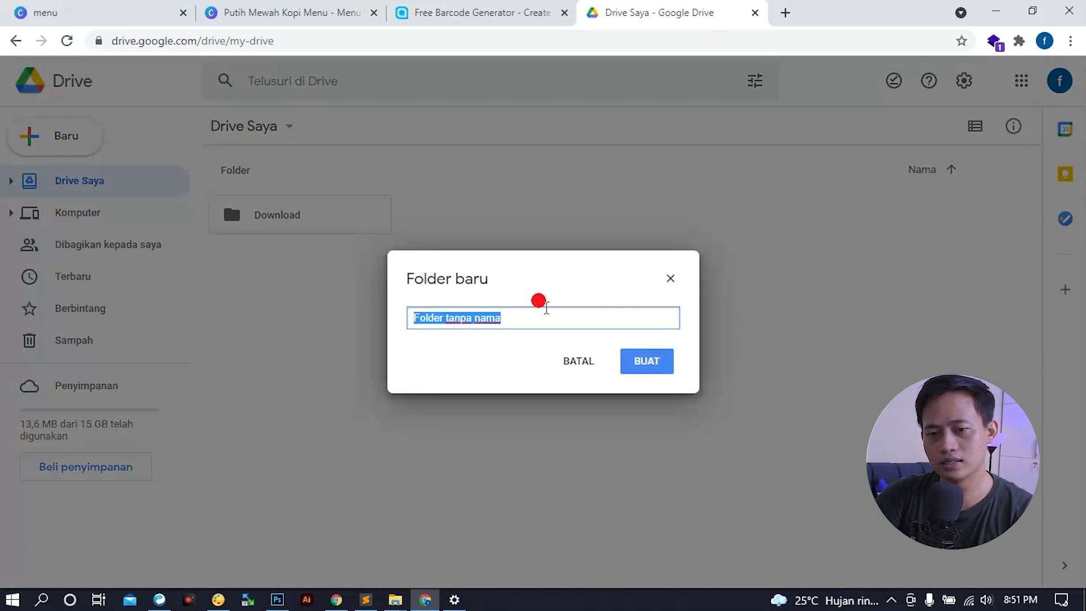
{"action": "type", "text": "Menu"}
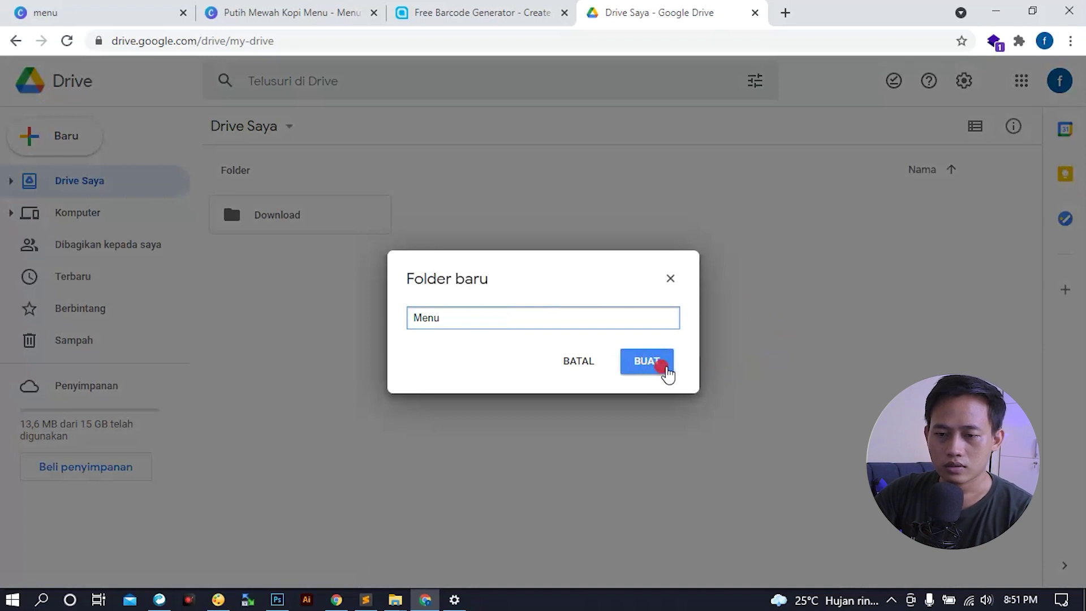
{"action": "left_click", "coordinate": [650, 362]}
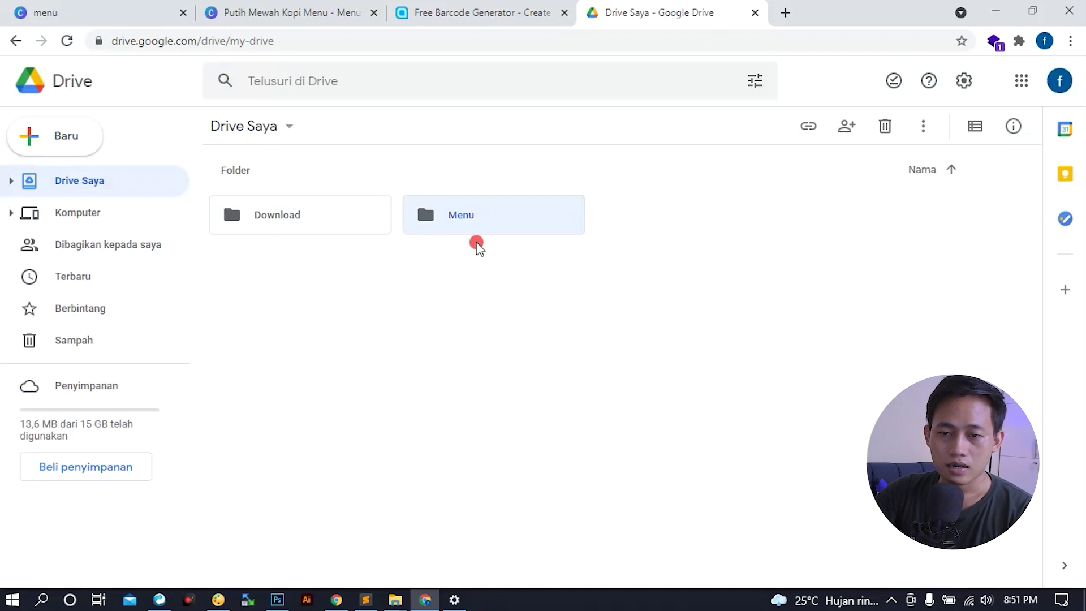
Step: Upload "Putih Mewah Kopi Menu.jpg" from the Downloads folder into the Menu folder
{"action": "double_click", "coordinate": [492, 225]}
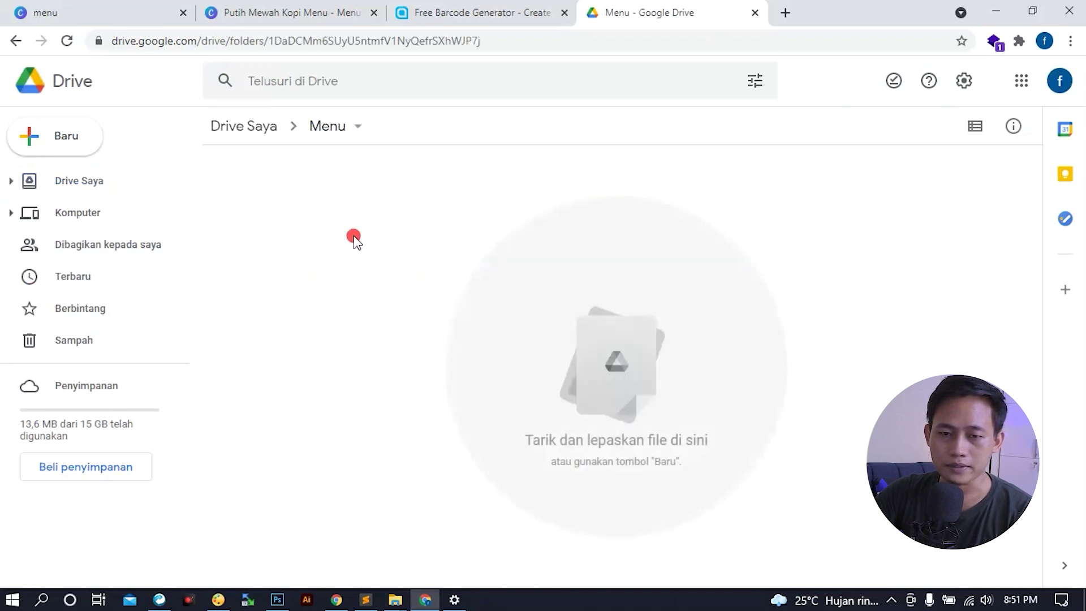
{"action": "right_click", "coordinate": [331, 216]}
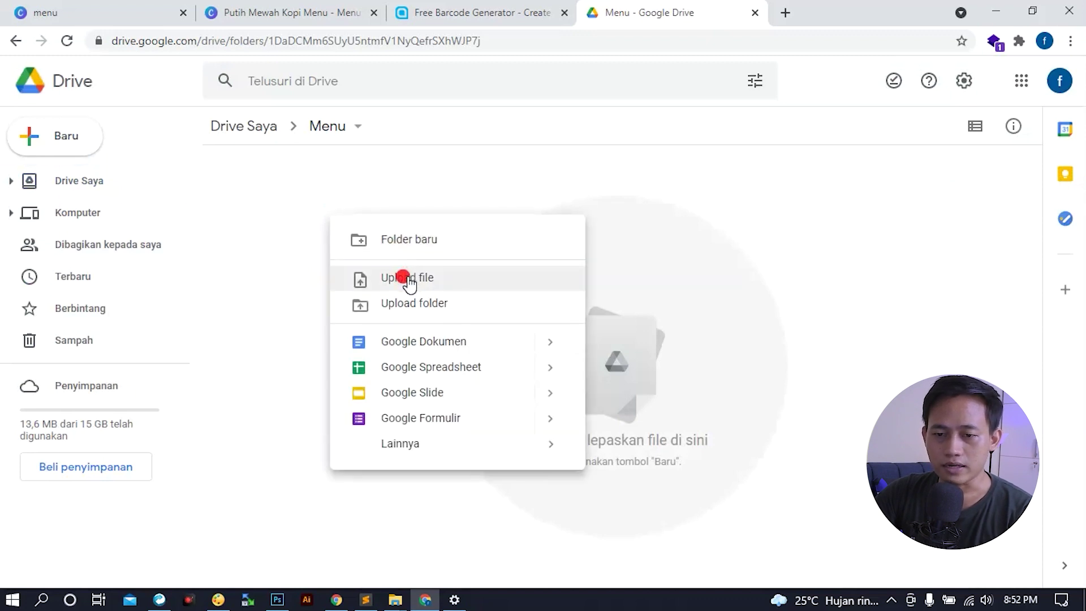
{"action": "left_click", "coordinate": [408, 279]}
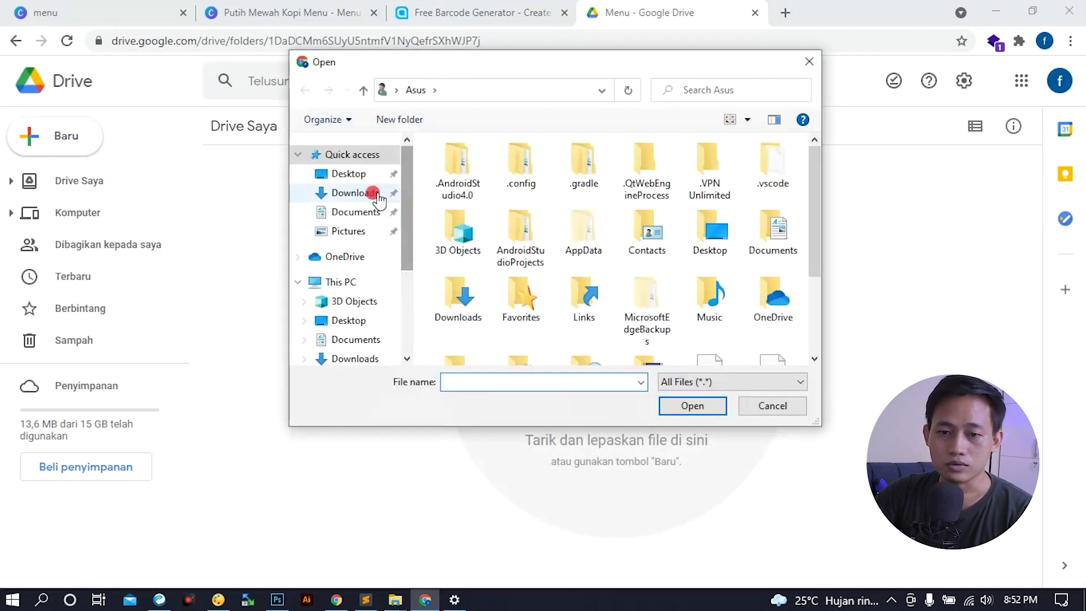
{"action": "left_click", "coordinate": [373, 193]}
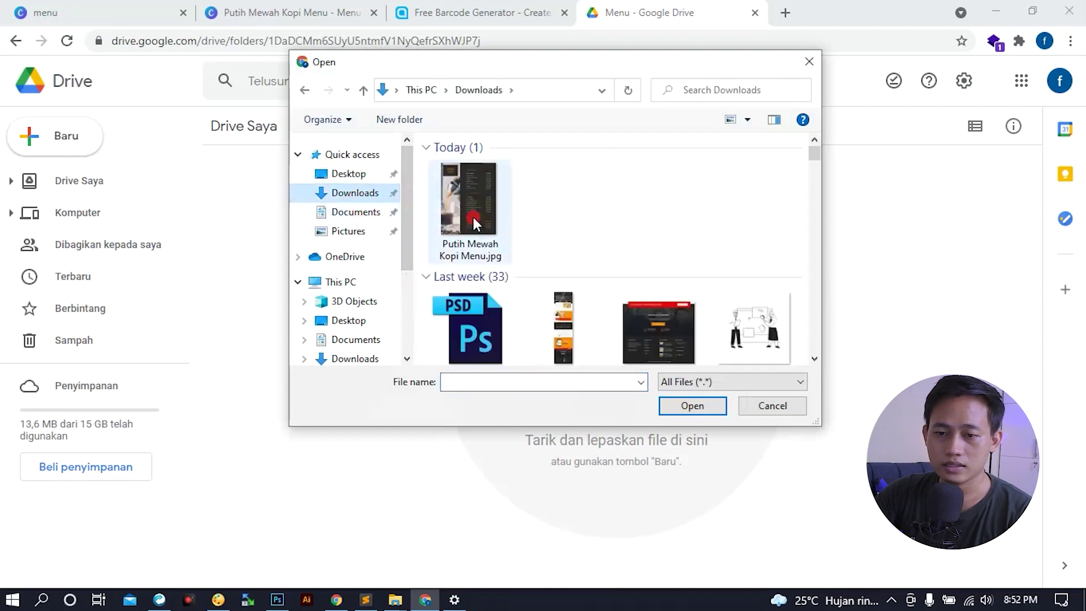
{"action": "left_click", "coordinate": [473, 224]}
{"action": "left_click", "coordinate": [692, 406]}
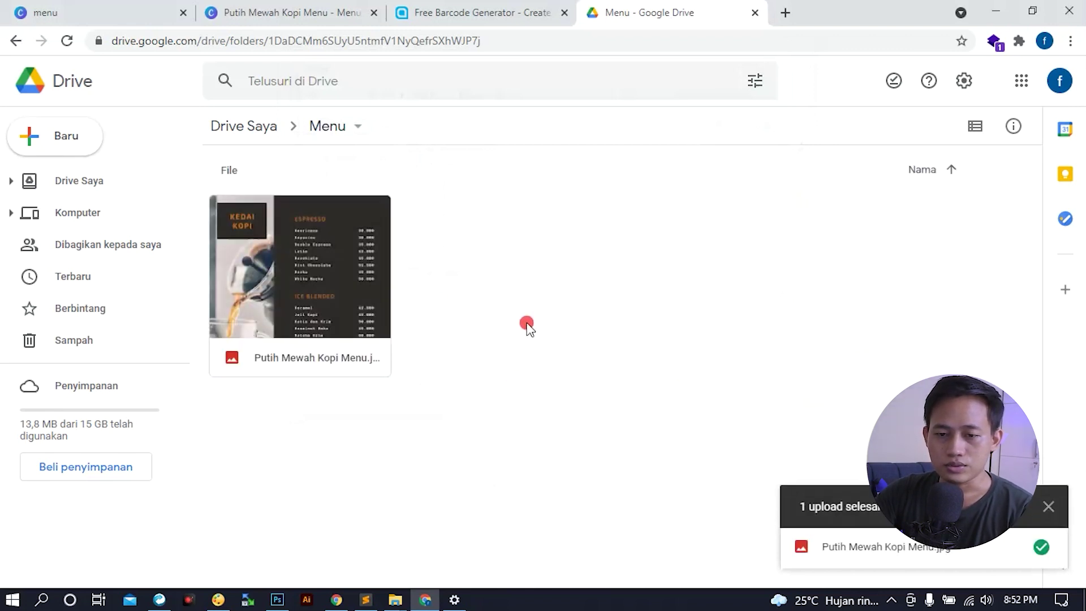
Step: Set the uploaded menu image's link access to "Siapa saja yang memiliki link" and copy its share link
{"action": "left_click", "coordinate": [311, 268]}
{"action": "right_click", "coordinate": [313, 272]}
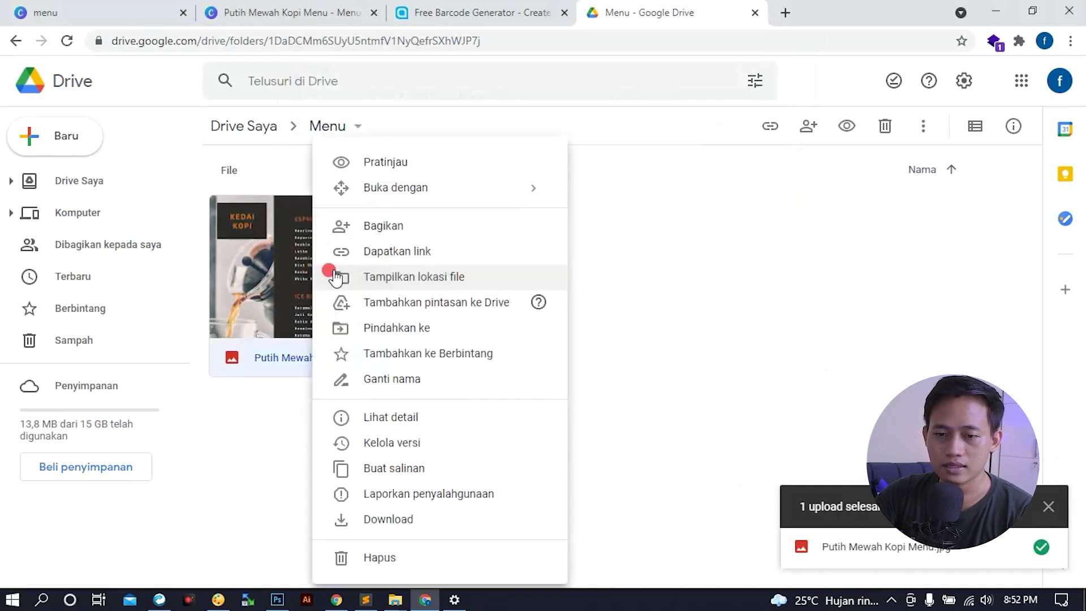
{"action": "left_click", "coordinate": [446, 253]}
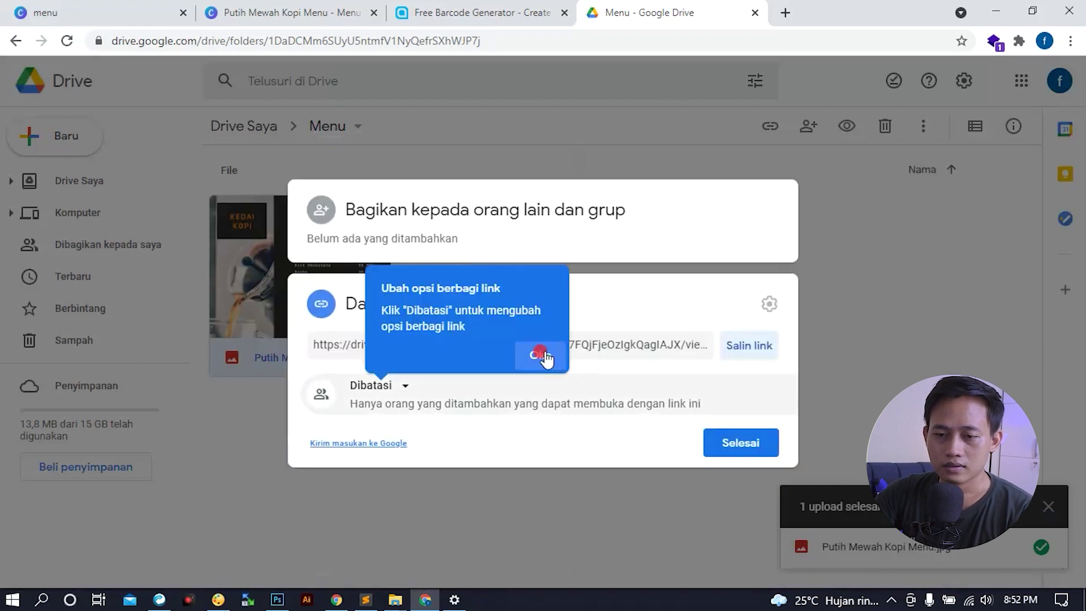
{"action": "left_click", "coordinate": [537, 355]}
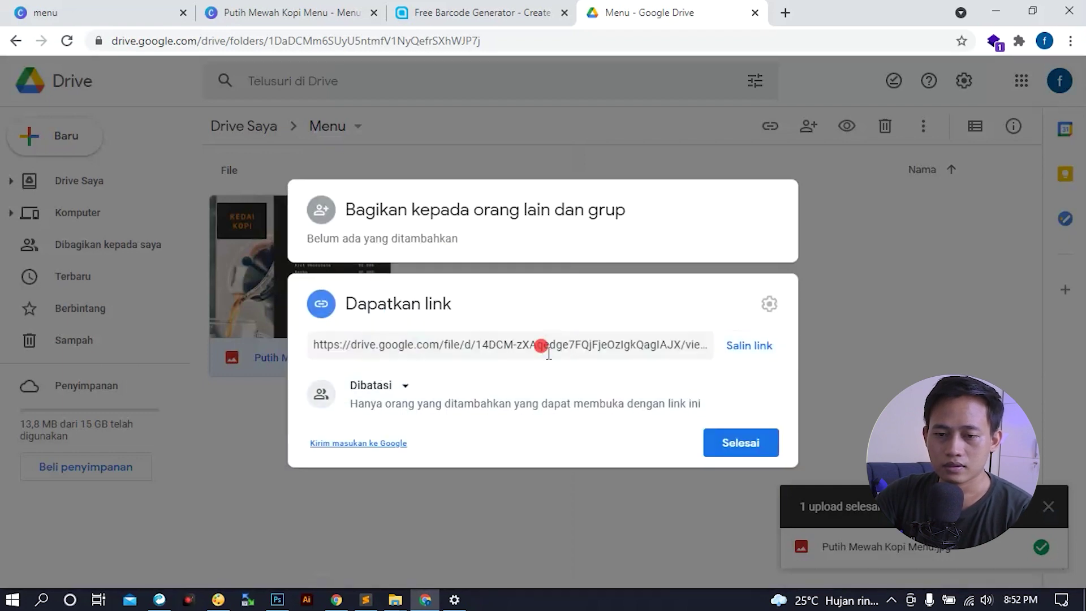
{"action": "left_click", "coordinate": [750, 349]}
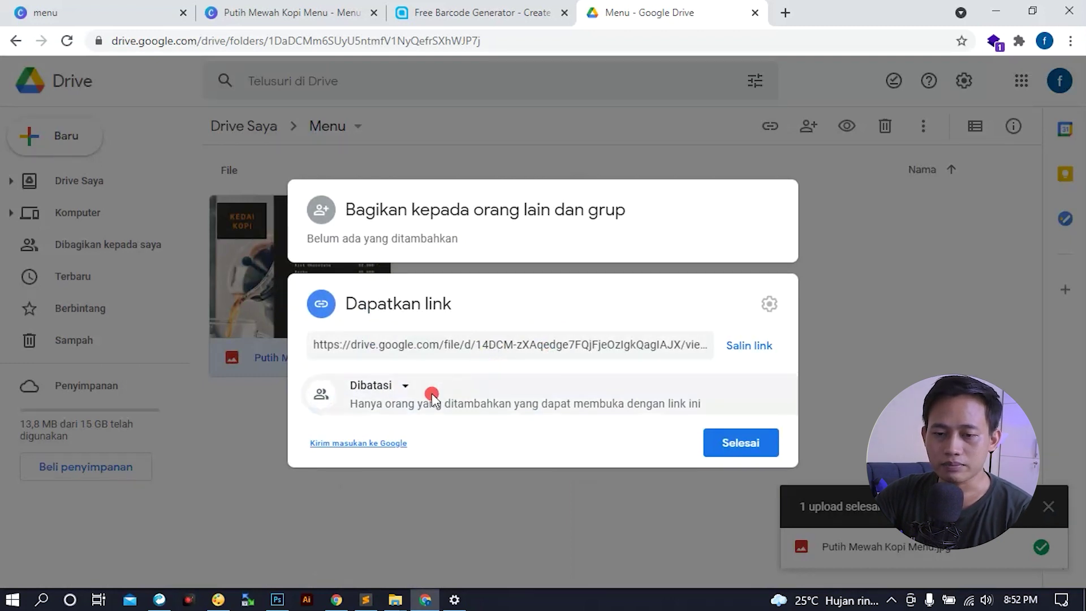
{"action": "left_click", "coordinate": [405, 389]}
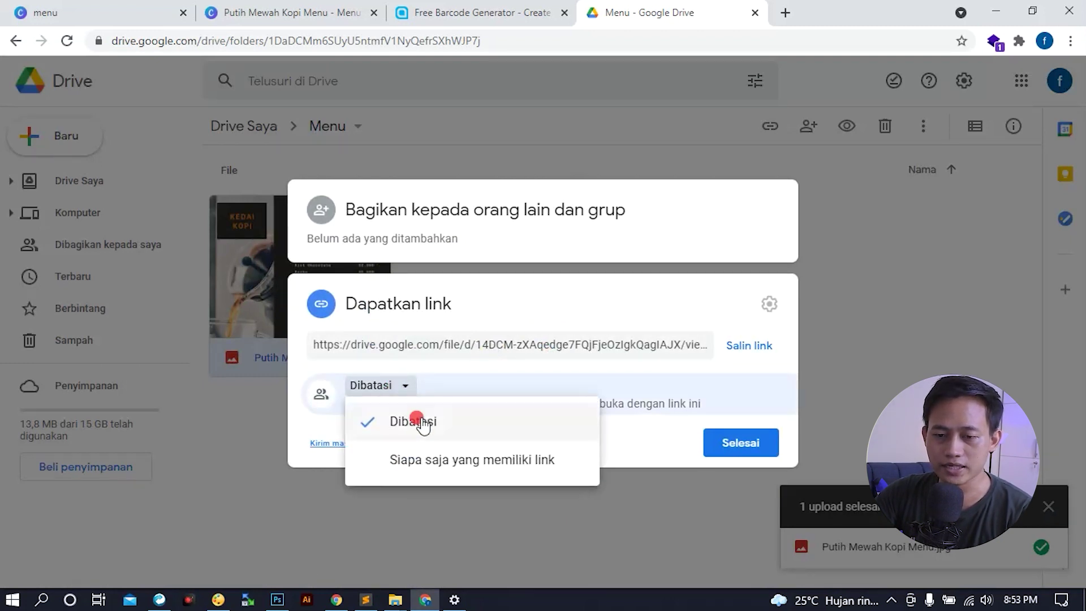
{"action": "left_click", "coordinate": [474, 461]}
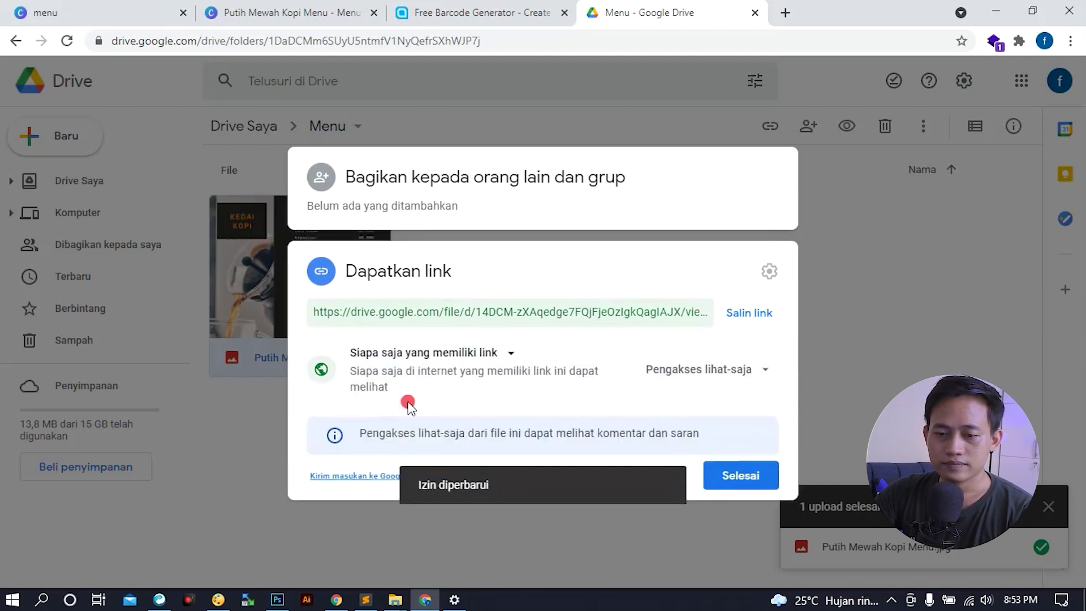
{"action": "left_click", "coordinate": [749, 314]}
Step: Generate a static URL QR code on barcode-generator.org from the copied Google Drive share link
{"action": "left_click", "coordinate": [471, 5]}
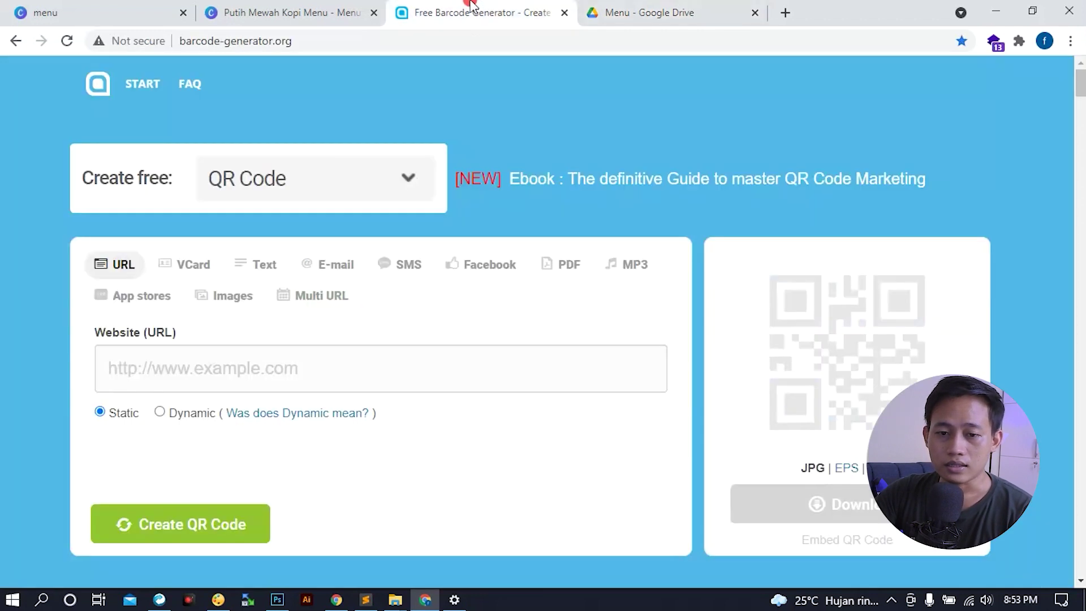
{"action": "left_click", "coordinate": [207, 367]}
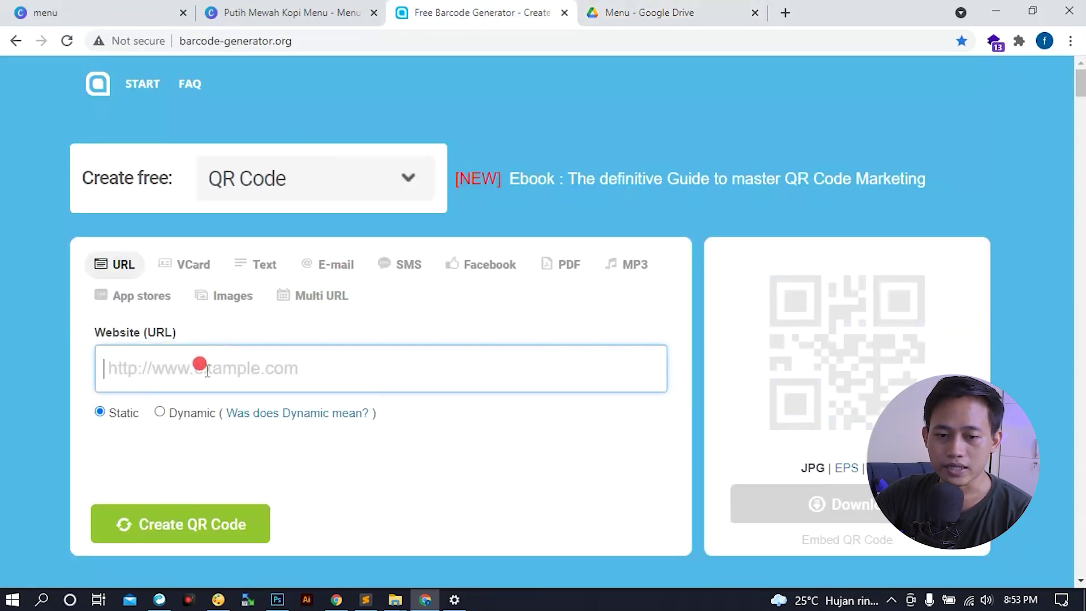
{"action": "right_click", "coordinate": [207, 370]}
{"action": "left_click", "coordinate": [289, 240]}
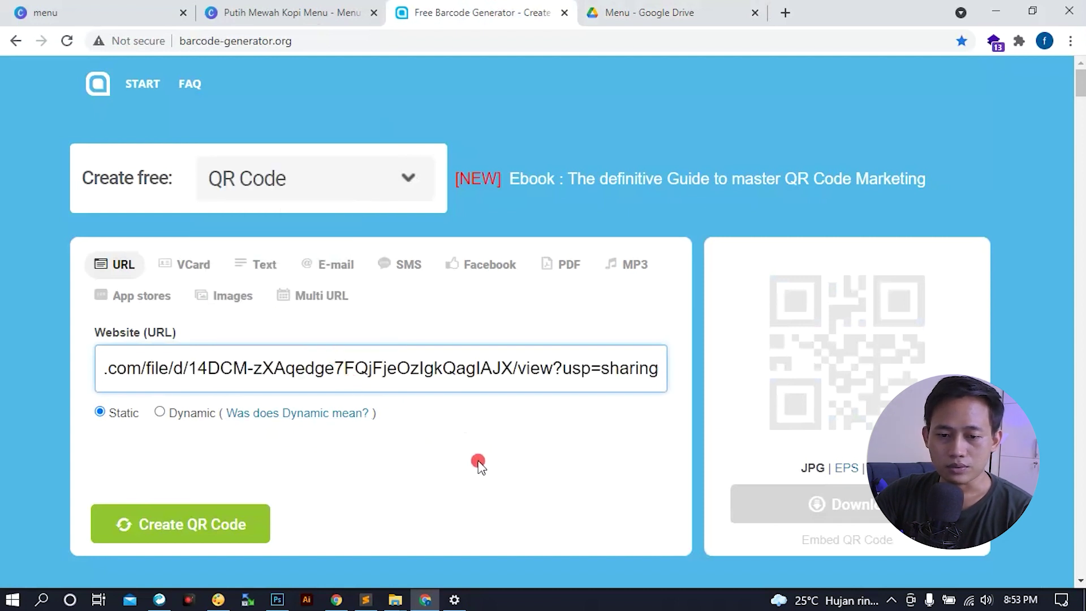
{"action": "left_click", "coordinate": [199, 530]}
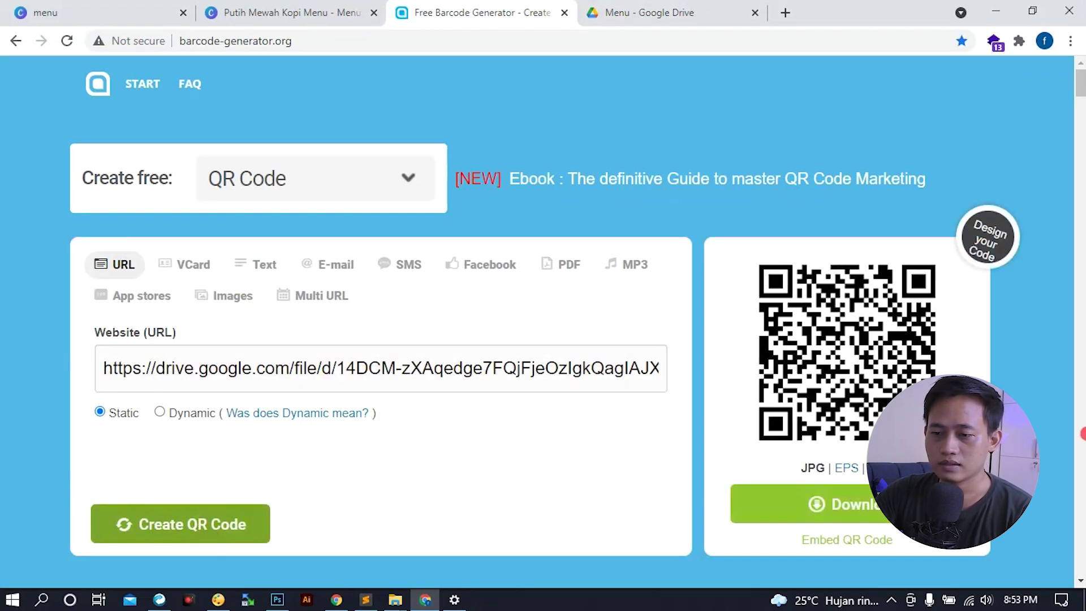
Step: Download the generated QR code in JPG format as "qr_code_ohne_logo_plus_informationsmappe.zip" to Downloads and dismiss the download dialogs
{"action": "scroll", "coordinate": [1052, 367], "scroll_direction": "down", "scroll_amount": 3}
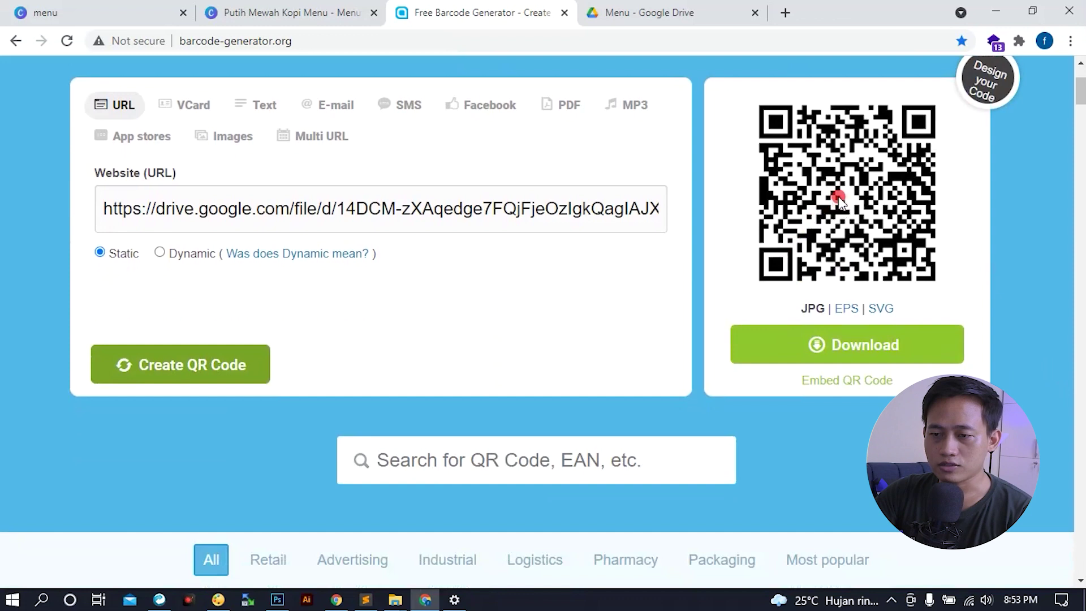
{"action": "scroll", "coordinate": [847, 196], "scroll_direction": "up", "scroll_amount": 1}
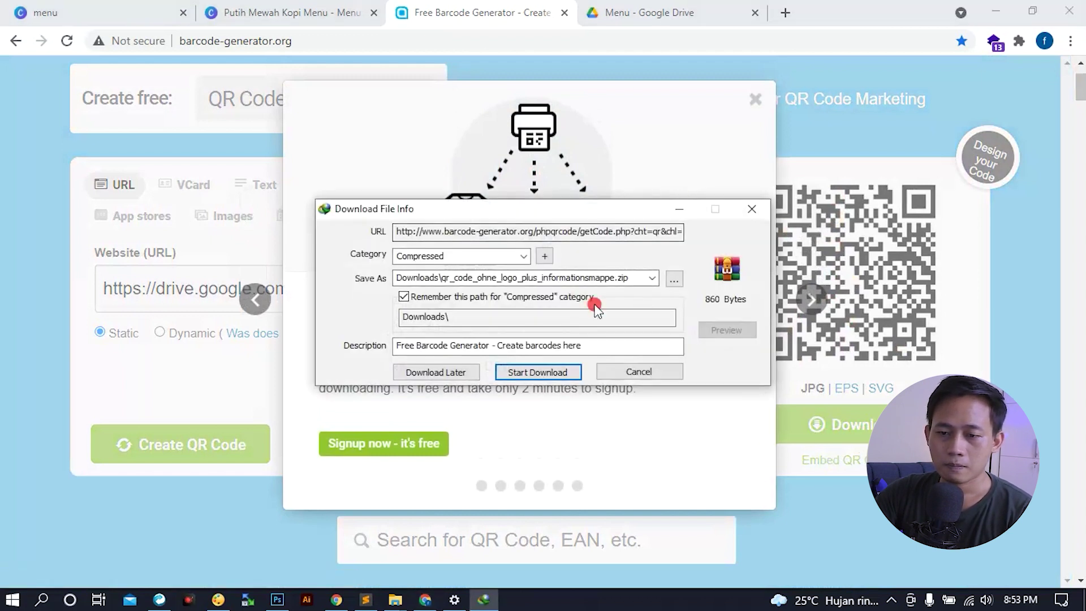
{"action": "left_click", "coordinate": [554, 372]}
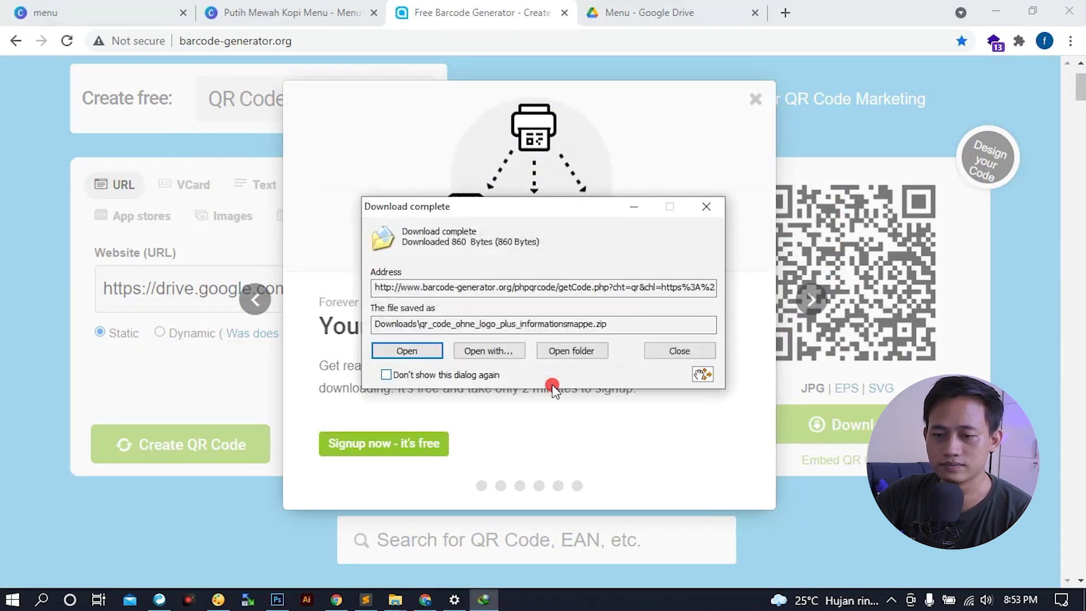
{"action": "left_click", "coordinate": [682, 352]}
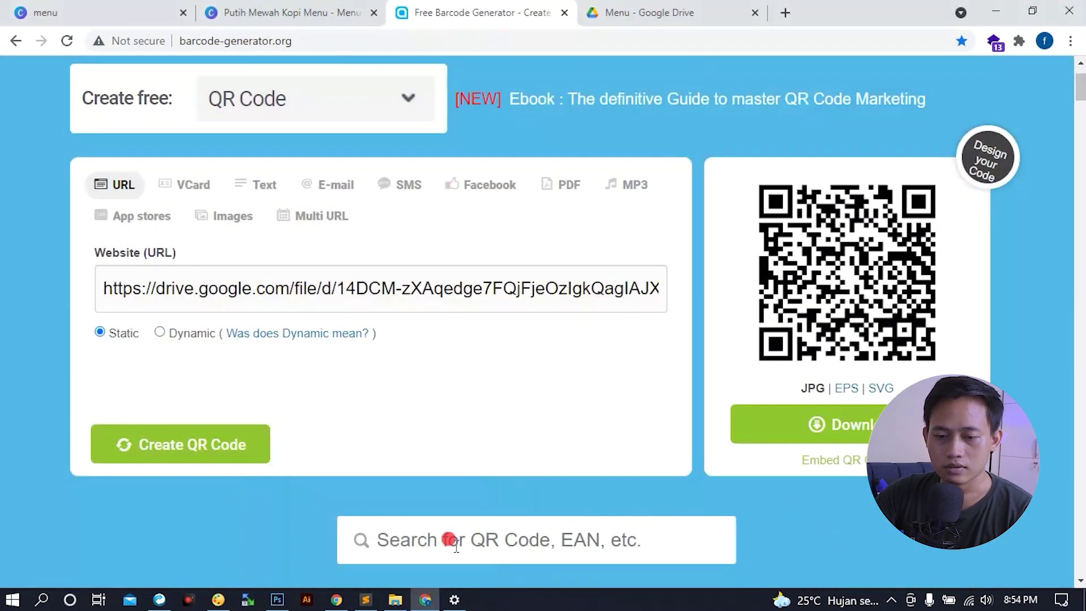
Step: Extract "qr_code_ohne_logo_plus_informationsmappe.zip" in the Downloads folder and open "ihr_qr_code_ohne_logo.jpg"
{"action": "left_click", "coordinate": [395, 599]}
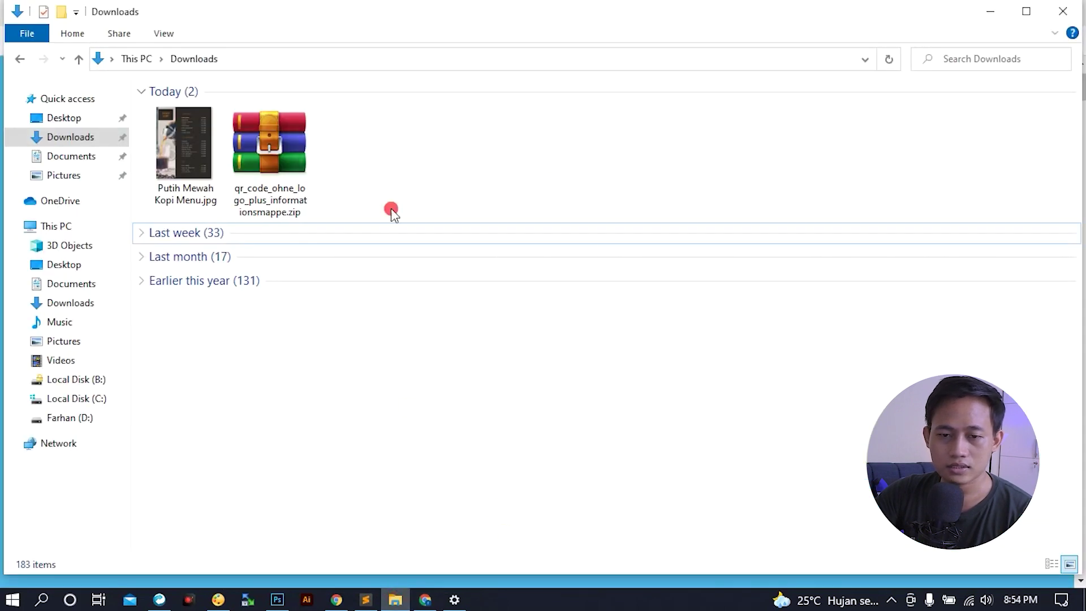
{"action": "left_click", "coordinate": [272, 164]}
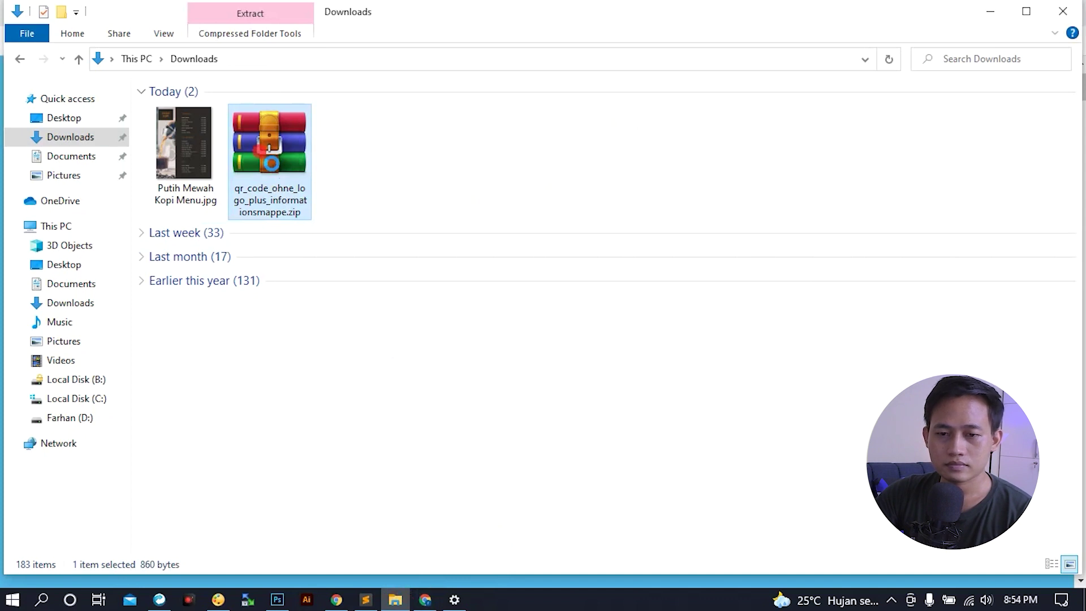
{"action": "right_click", "coordinate": [273, 165]}
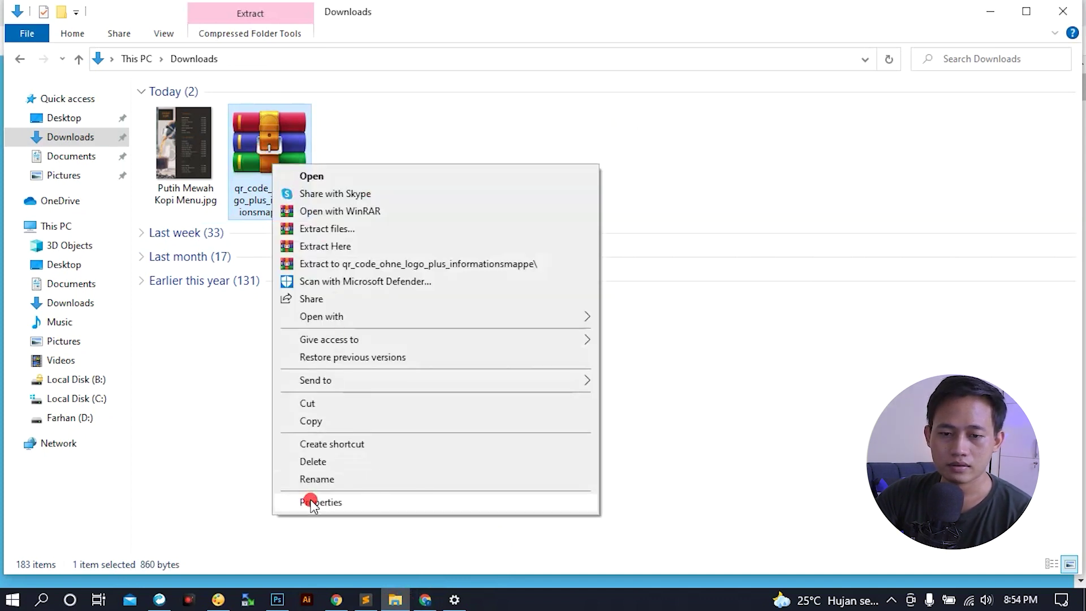
{"action": "left_click", "coordinate": [365, 247]}
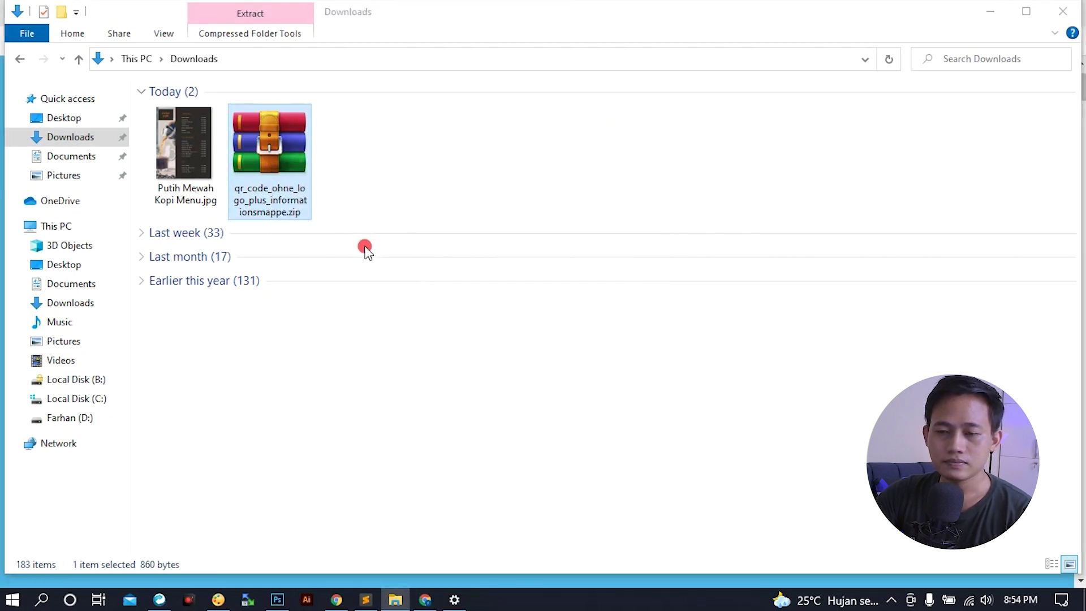
{"action": "left_click", "coordinate": [526, 162]}
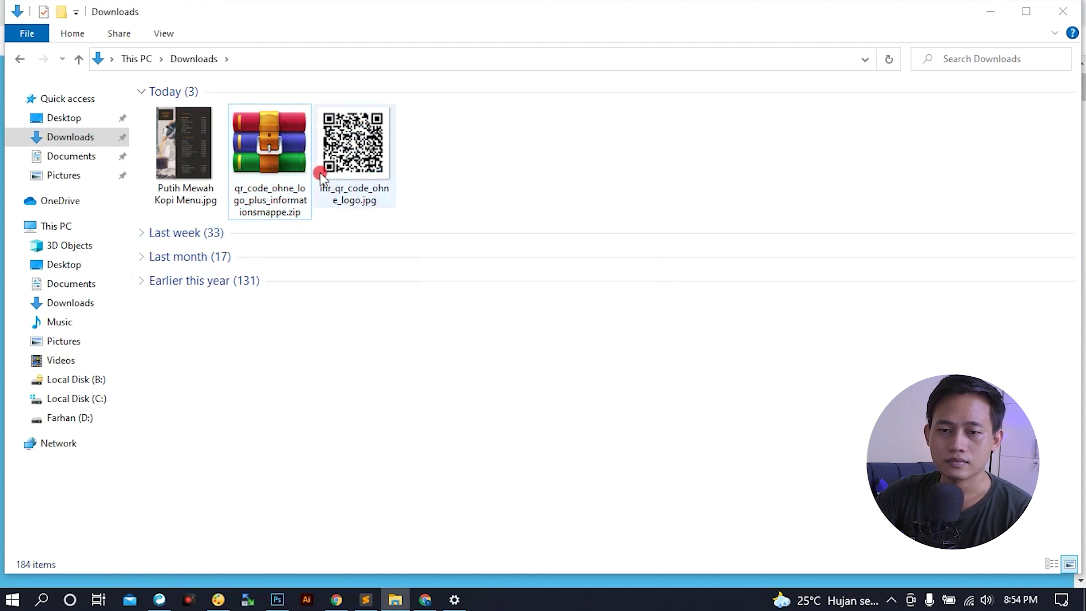
{"action": "double_click", "coordinate": [325, 150]}
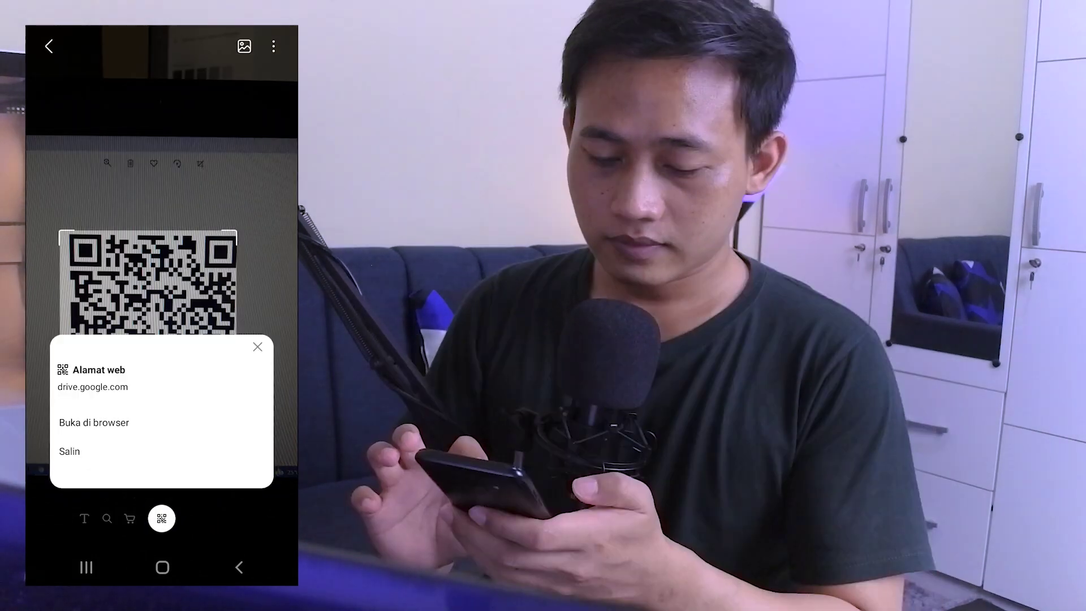
Step: On the phone, open the scanned QR code's drive.google.com link in Chrome and look through the menu image
{"action": "left_click", "coordinate": [145, 421]}
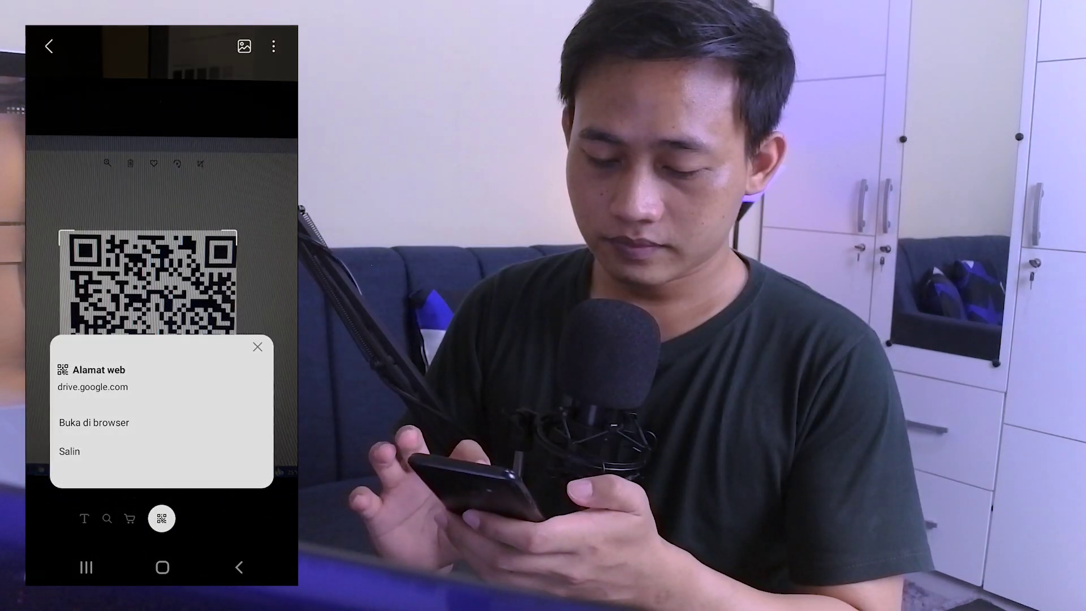
{"action": "left_click", "coordinate": [95, 463]}
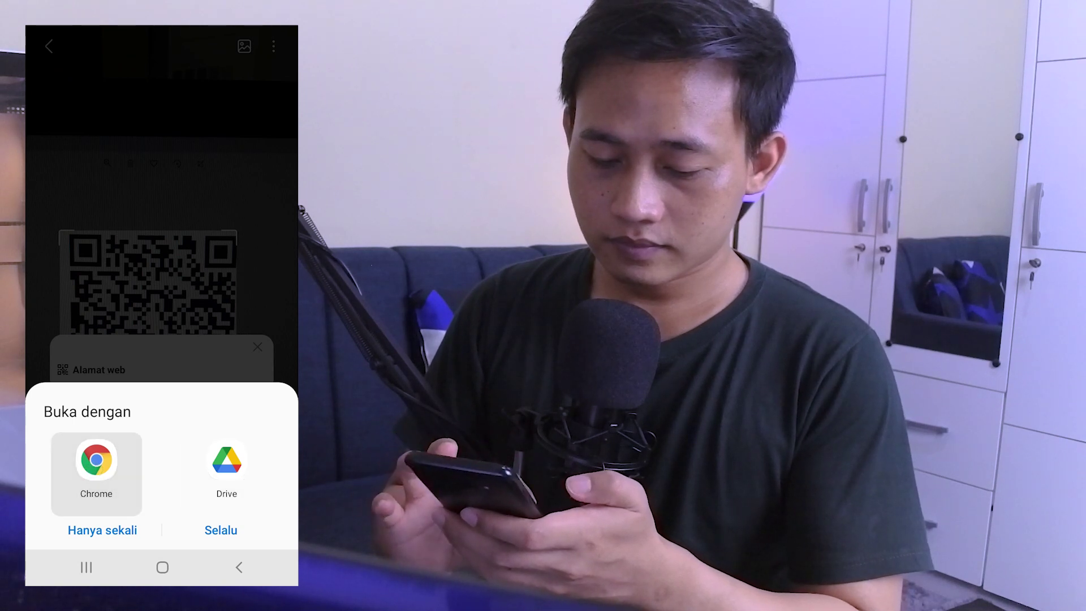
{"action": "left_click", "coordinate": [157, 517]}
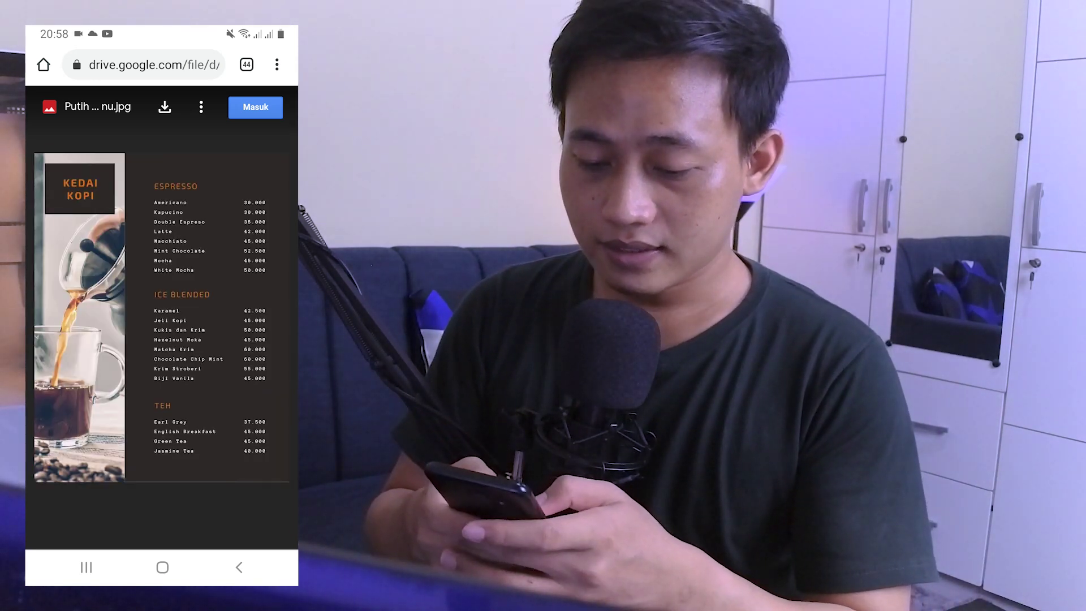
{"action": "scroll", "coordinate": [159, 362], "scroll_direction": "up", "scroll_amount": 5}
{"action": "scroll", "coordinate": [170, 389], "scroll_direction": "down", "scroll_amount": 5}
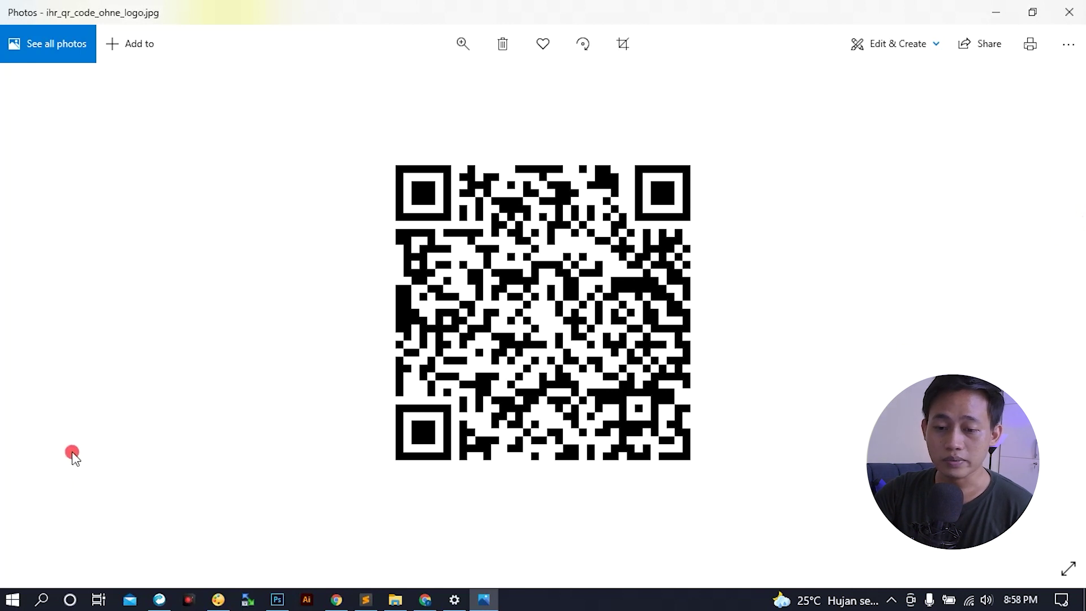
Step: Switch from the photo viewer back to the barcode-generator.org page in Chrome
{"action": "left_click", "coordinate": [423, 599]}
{"action": "left_click", "coordinate": [122, 277]}
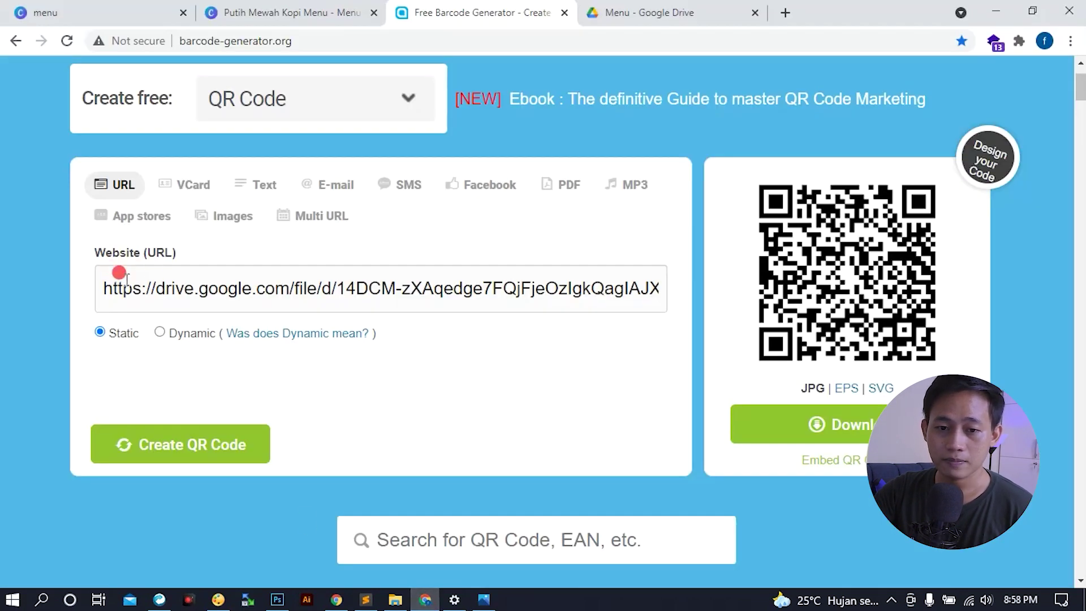